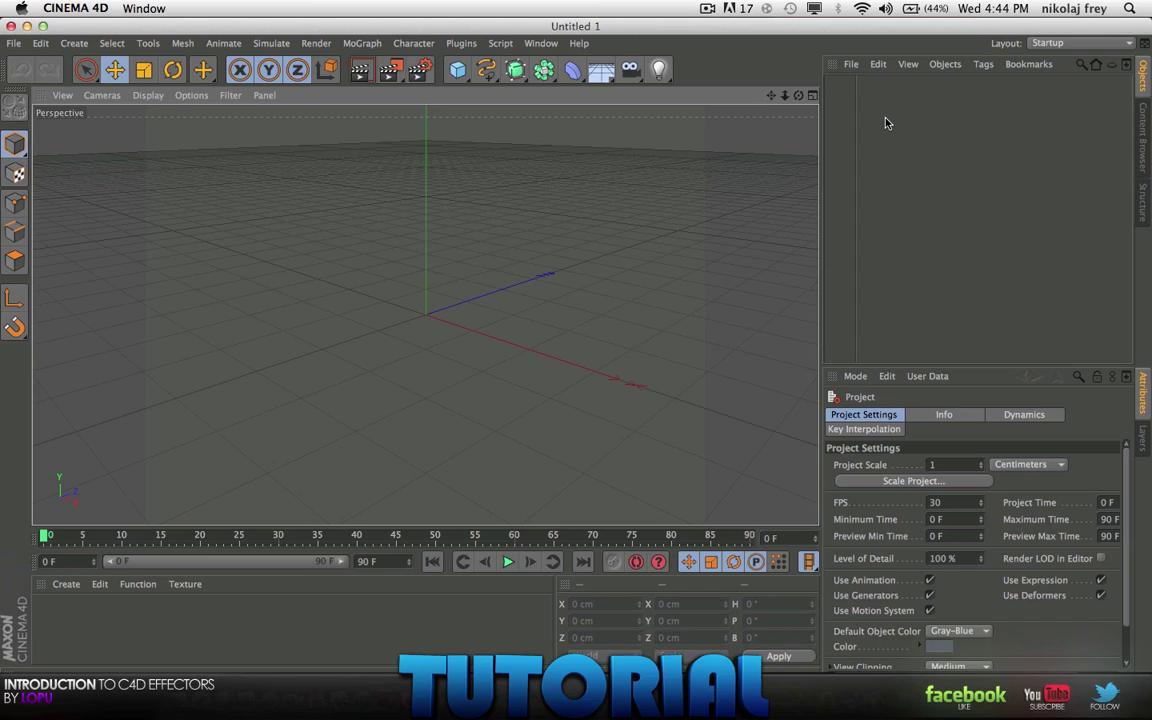
click(573, 72)
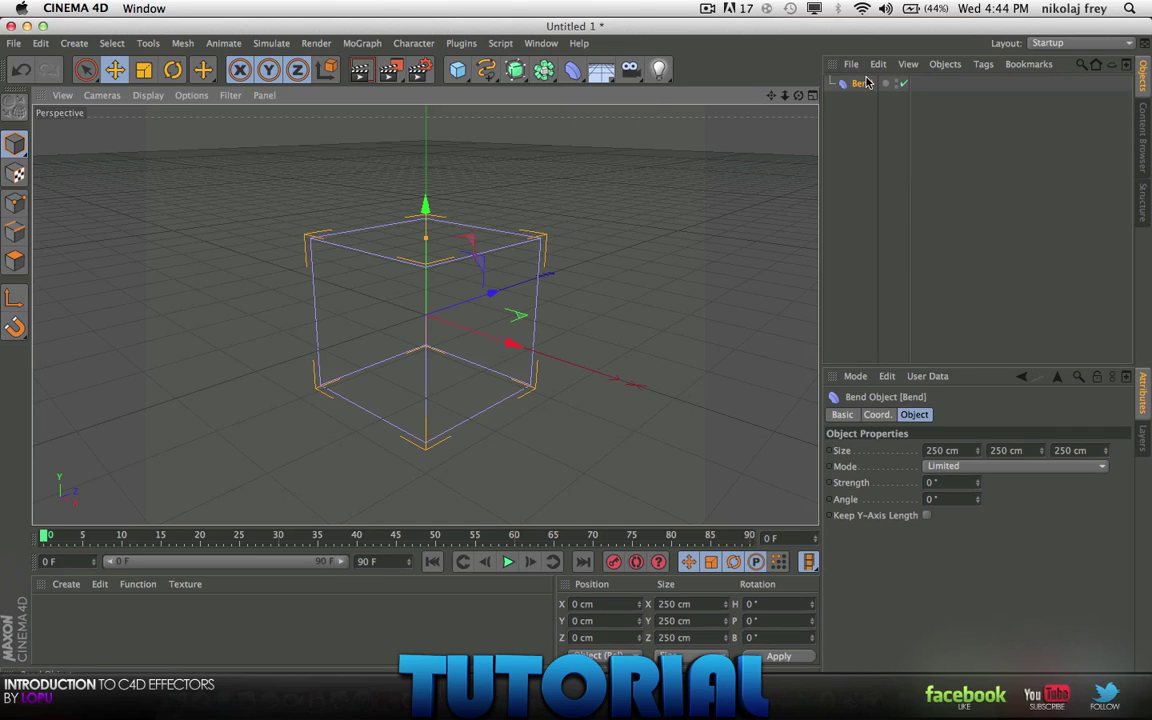
key(Delete)
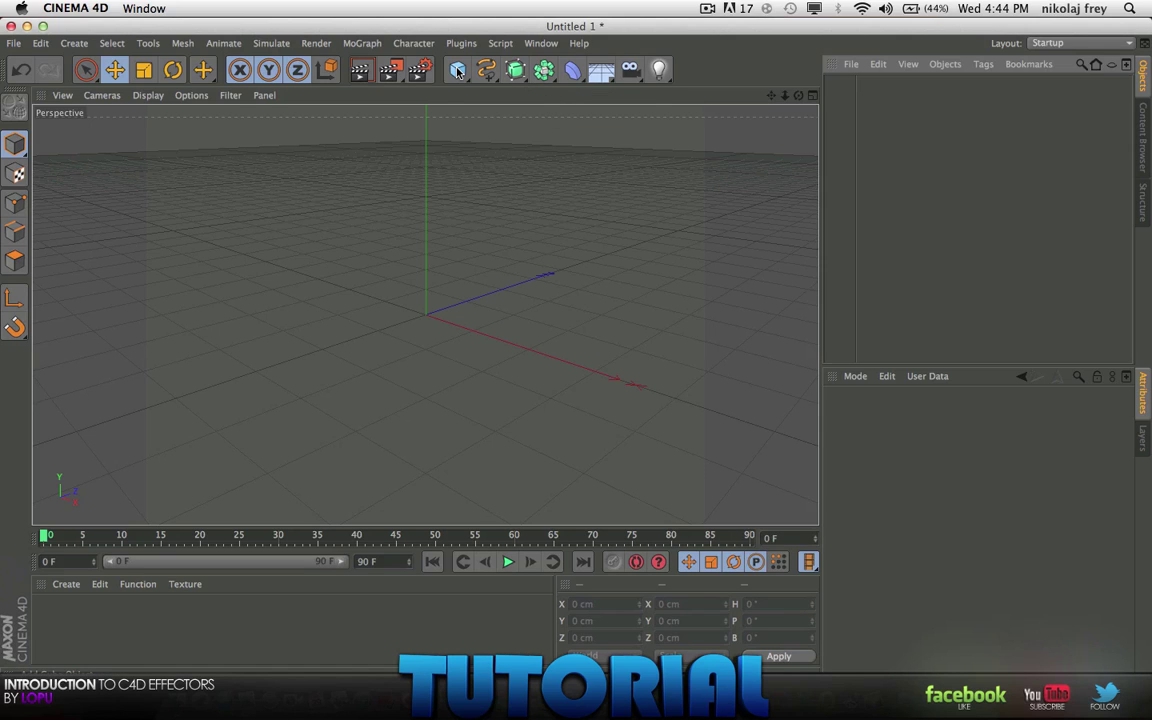
click(571, 72)
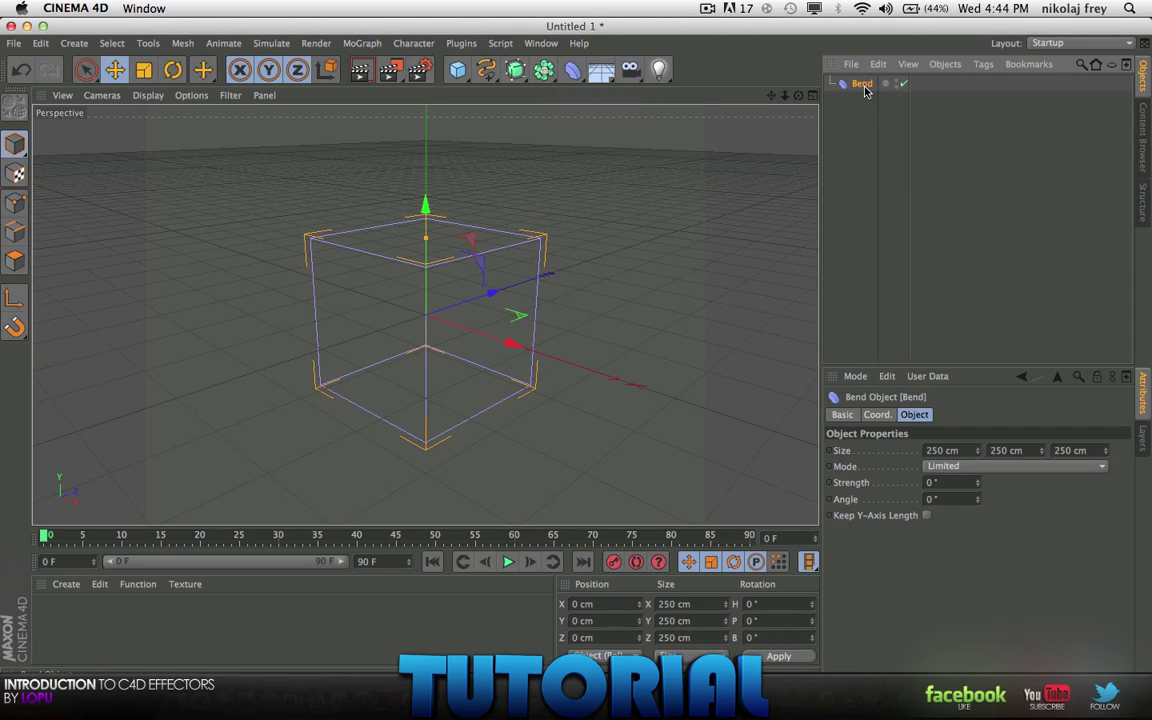
key(Delete)
Add an Explosion FX deformer and a cube to the scene, and make the deformer a child of the cube
click(576, 70)
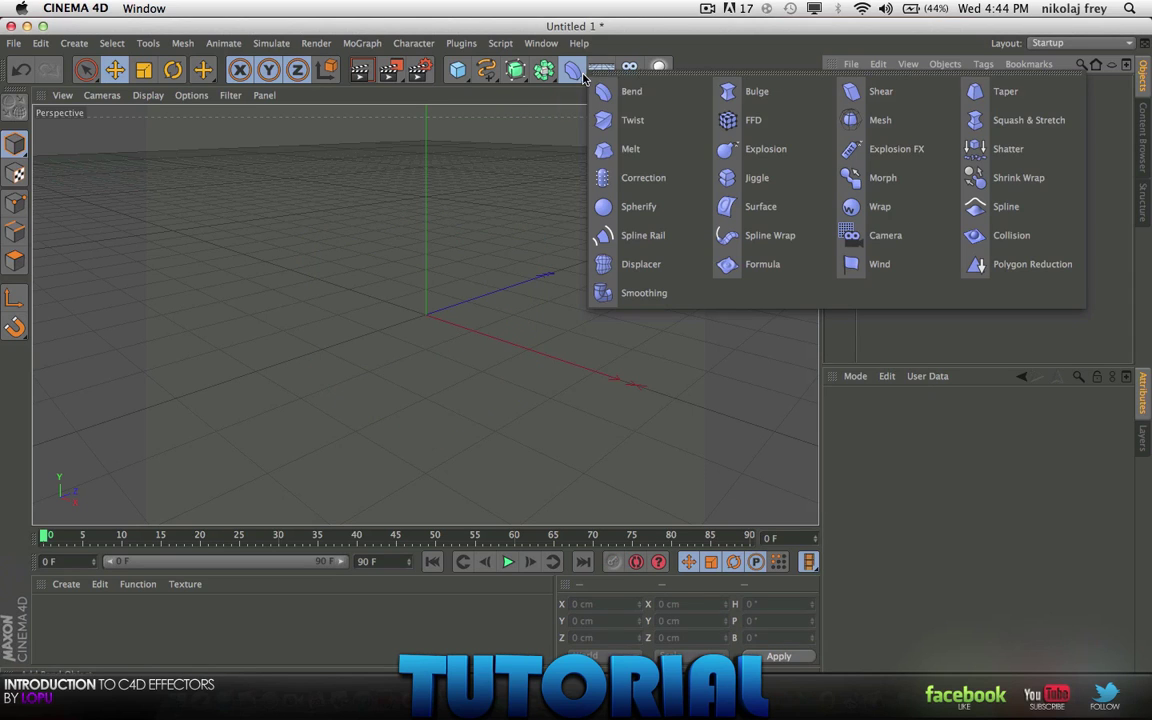
click(897, 149)
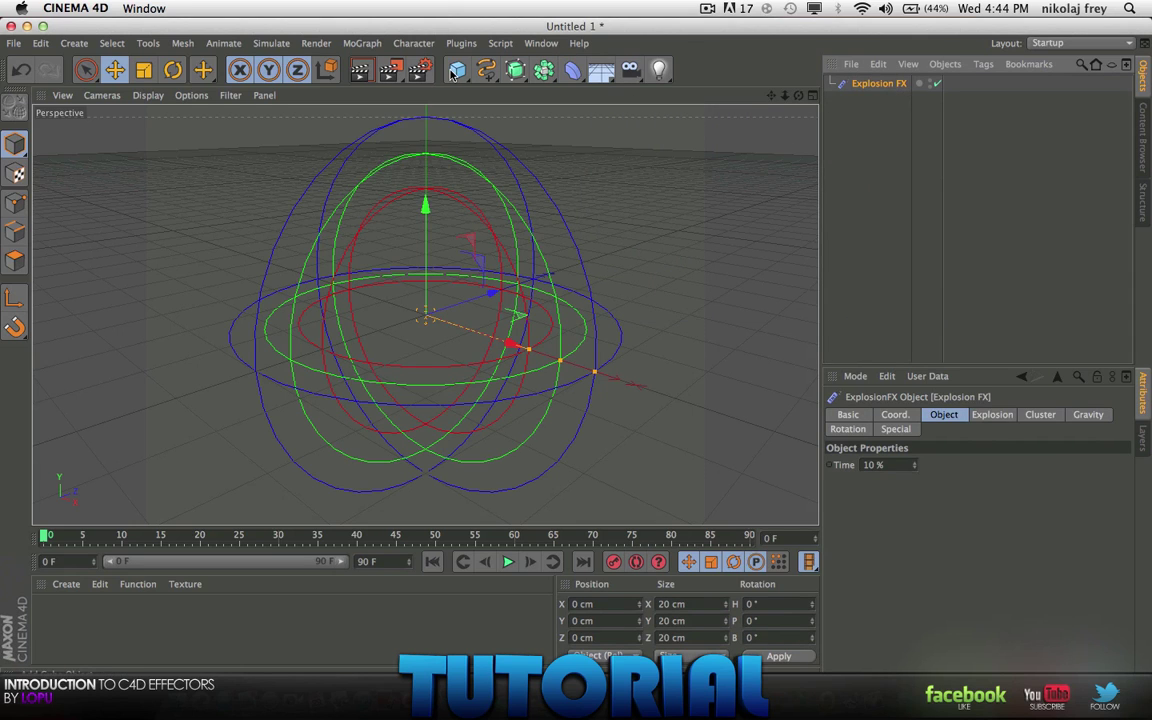
click(455, 70)
click(598, 90)
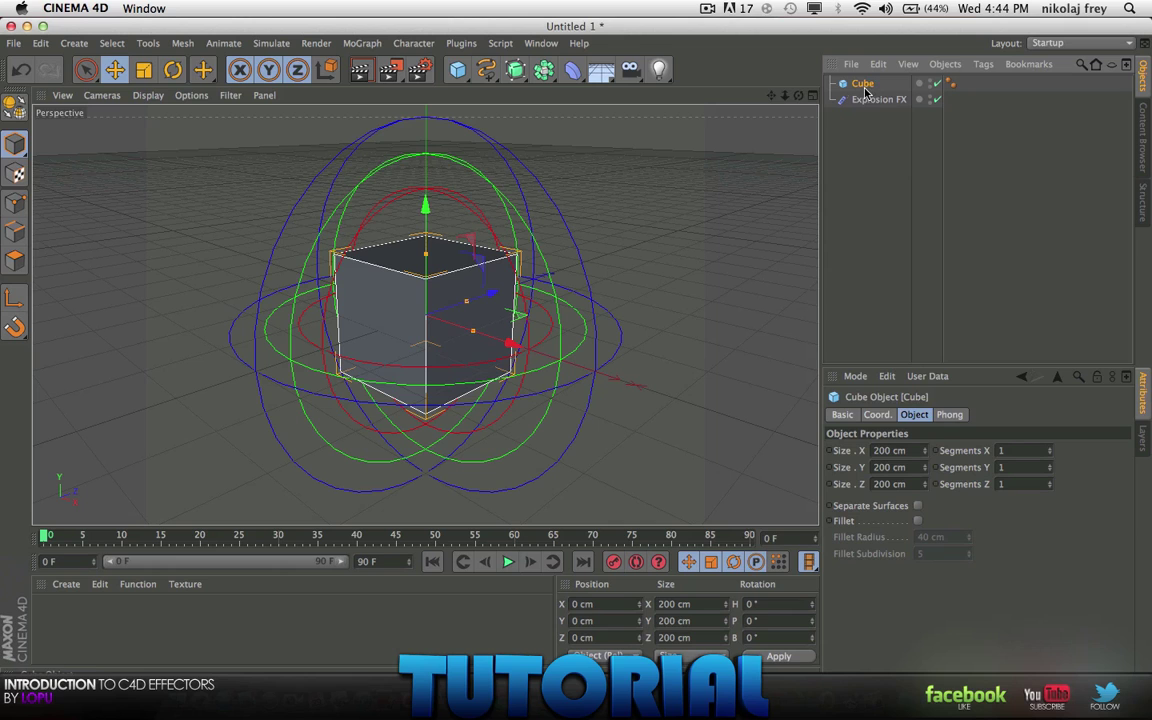
drag(874, 102, 866, 88)
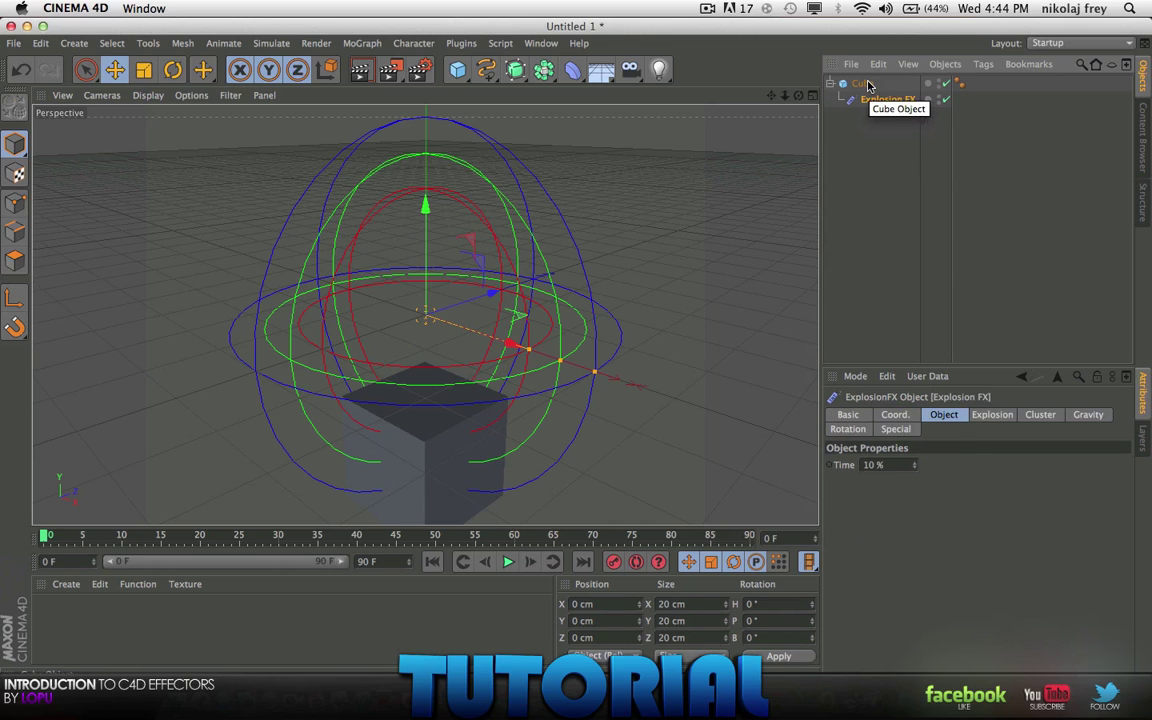
Raise the cube with its deformer to a Y position of about 70 cm
click(843, 84)
drag(425, 207, 558, 239)
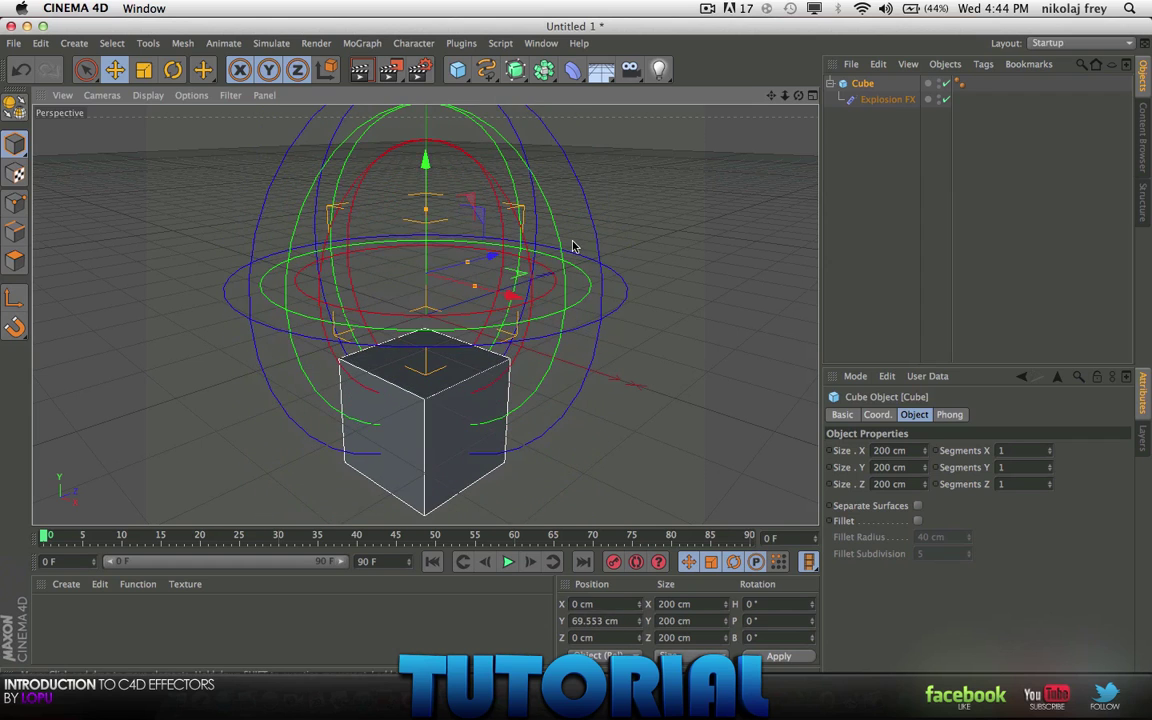
scroll(571, 247, down, 2)
Set the render output to the HDTV 1080 29.97 film/video preset and widen the column holding the object list and attributes
click(424, 76)
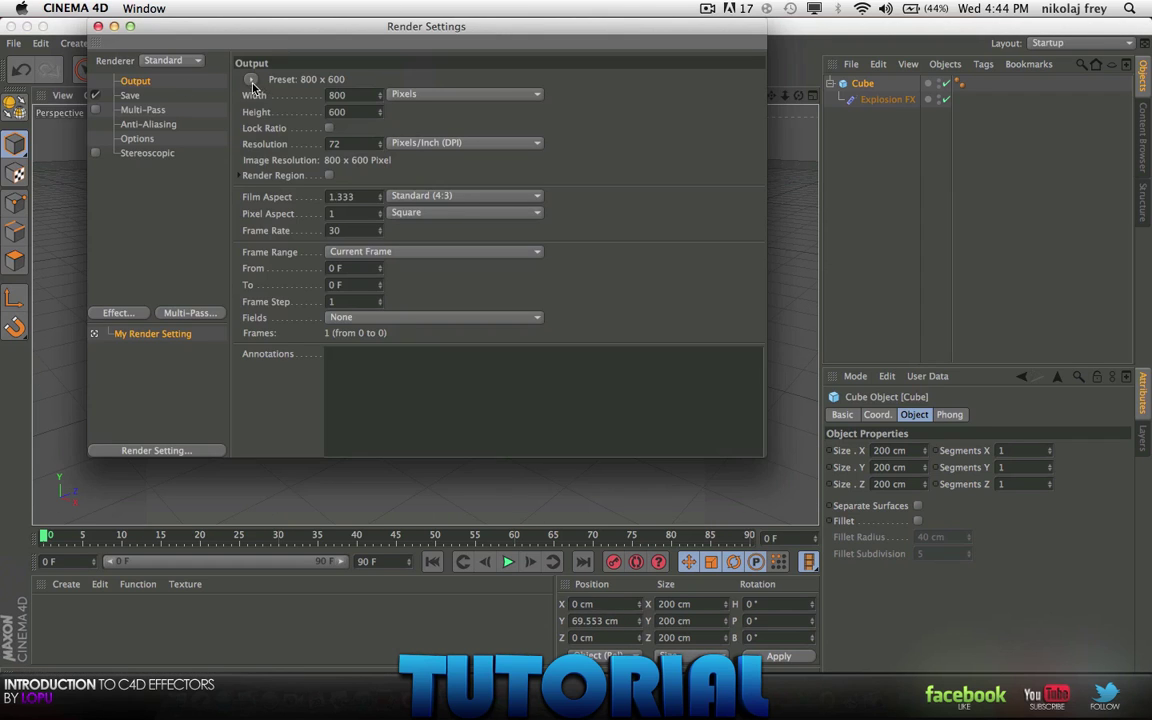
click(251, 80)
mouse_move(272, 128)
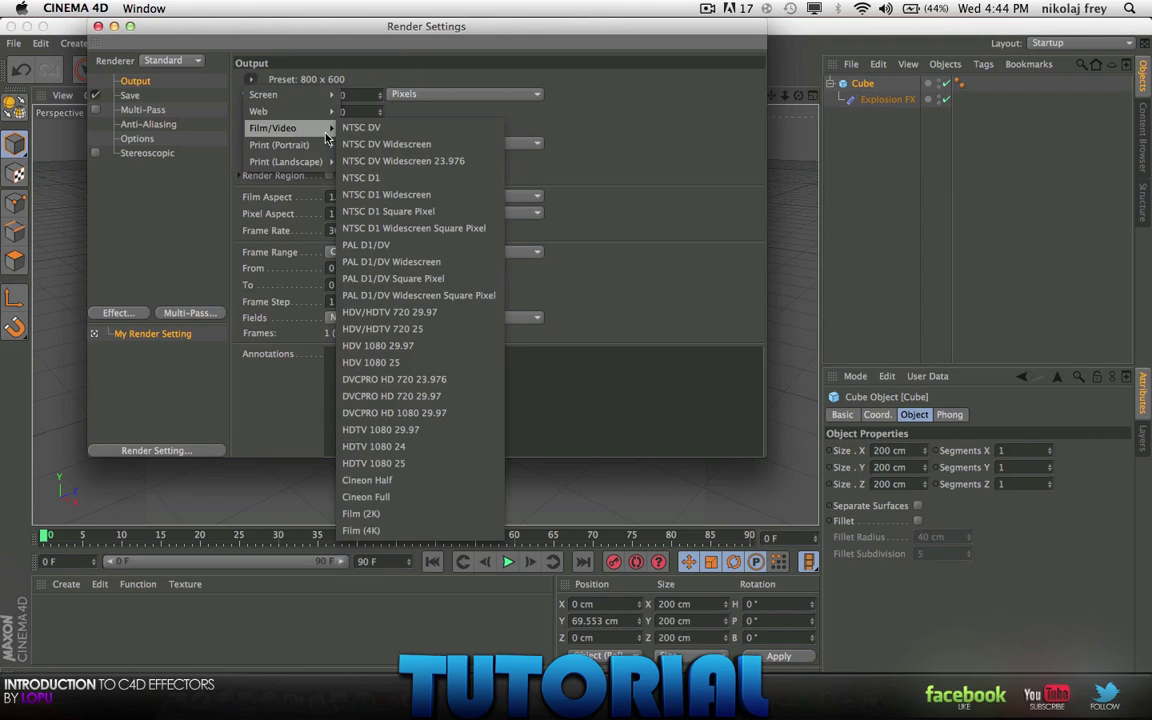
click(371, 432)
click(98, 26)
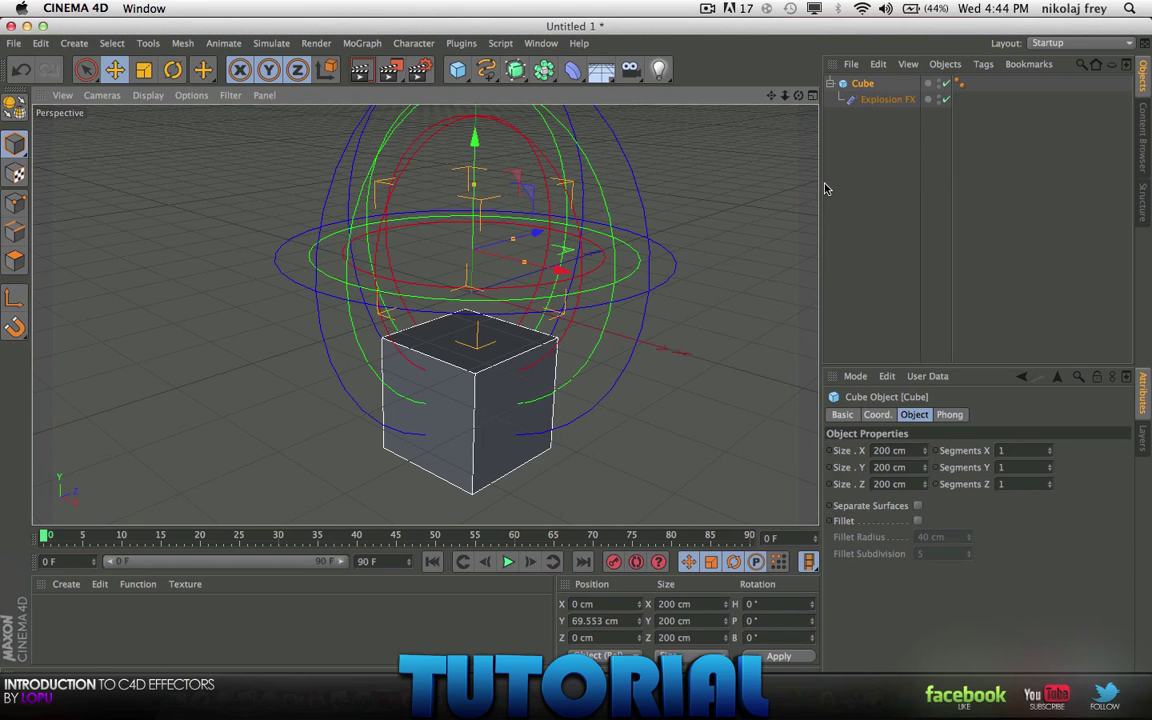
drag(820, 184, 779, 185)
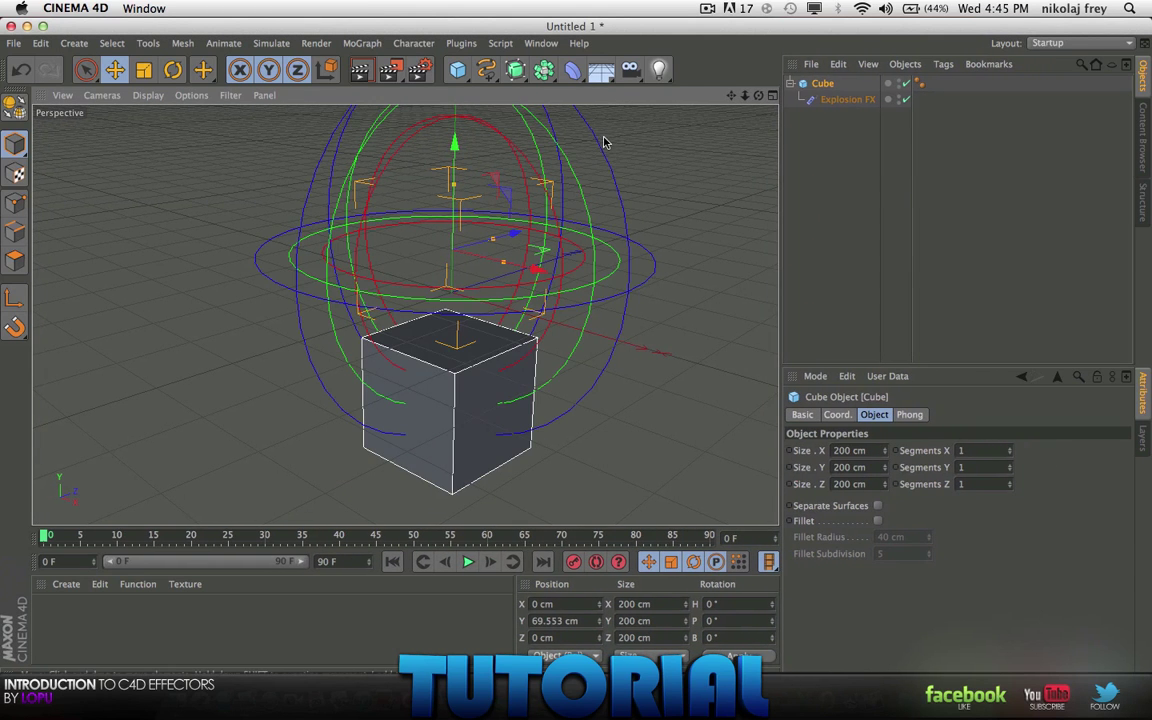
Lower the Explosion FX deformer to about -101 cm in Y within the cube, and raise the cube to about 275 cm in Y
click(842, 101)
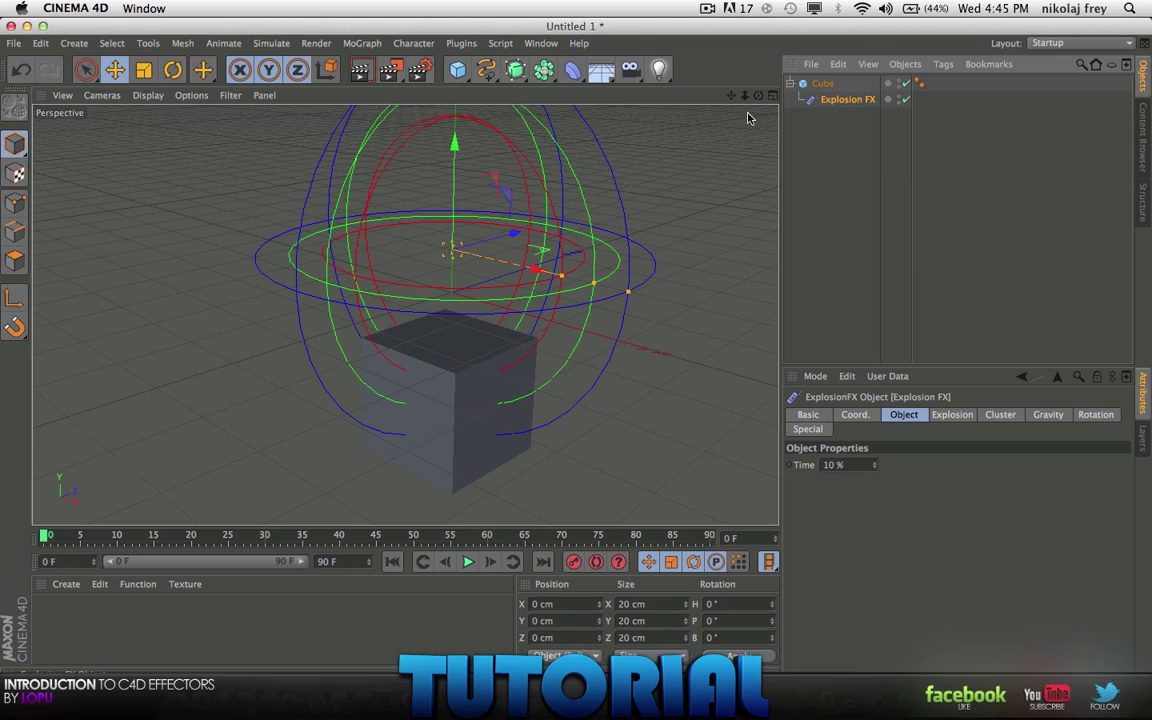
drag(455, 140, 457, 213)
click(822, 85)
drag(455, 163, 456, 45)
scroll(514, 262, up, 2)
alt+middle_drag(555, 204, 589, 383)
alt+drag(596, 321, 627, 278)
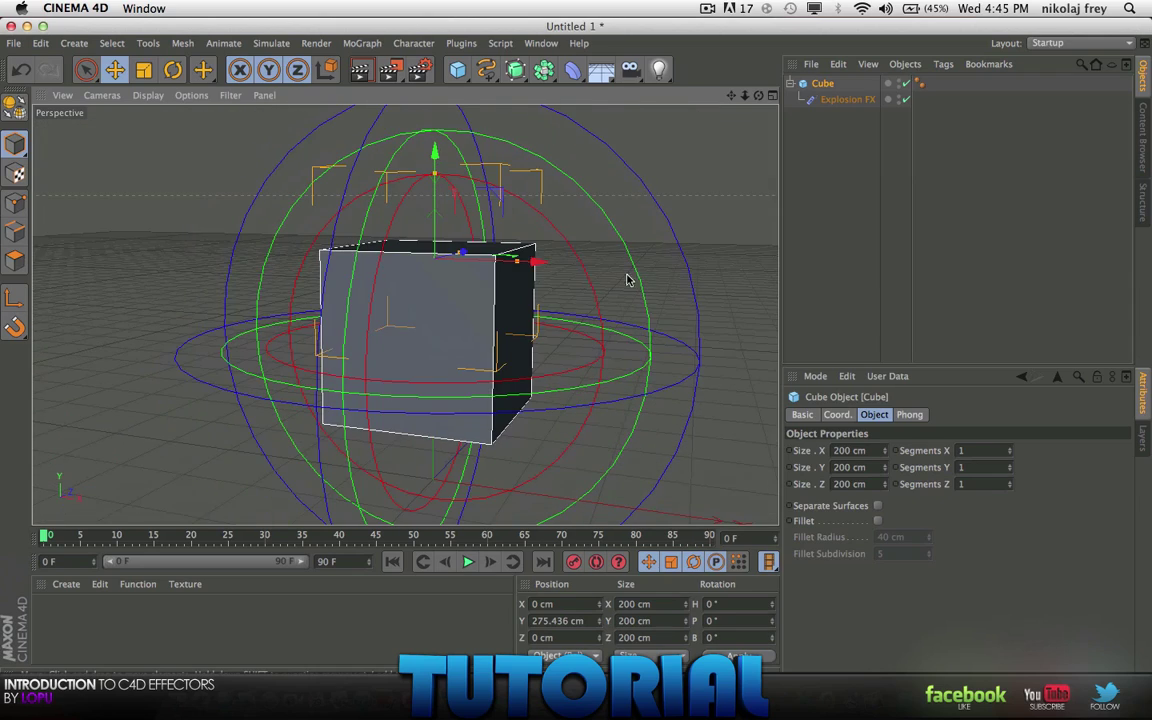
Scrub the Explosion FX time up and down between 0% and about 12%, leaving it at about 0.7%
click(843, 101)
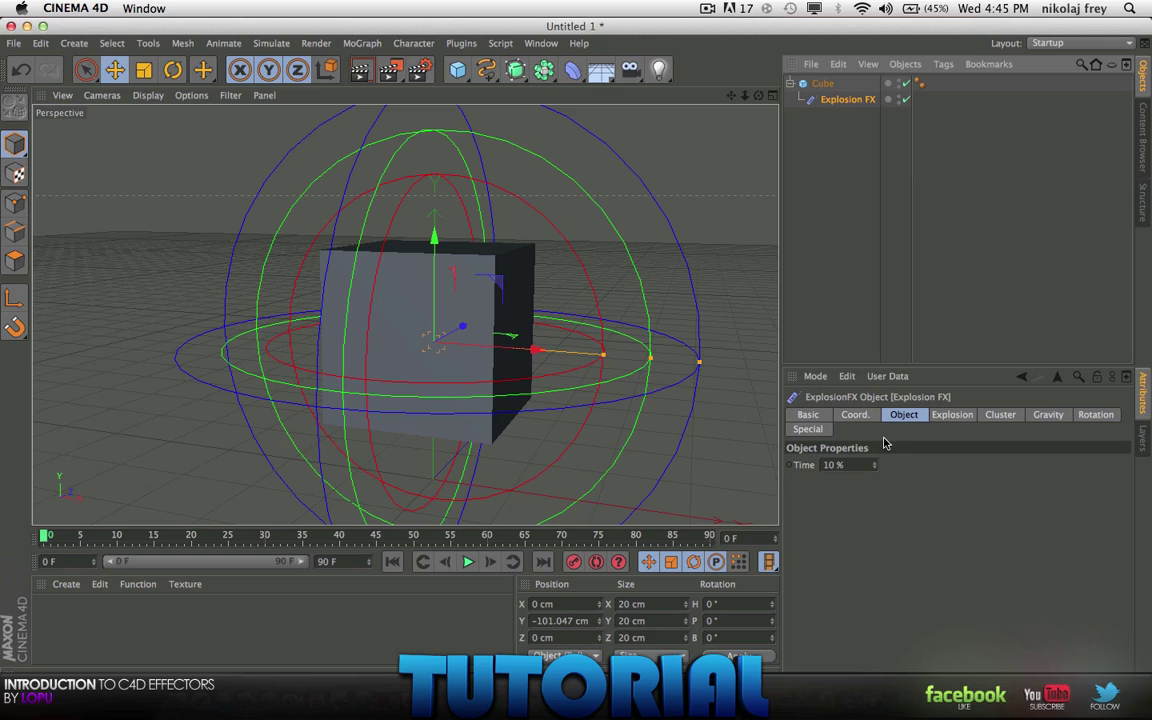
click(849, 464)
scroll(851, 464, down, 1)
scroll(851, 464, up, 5)
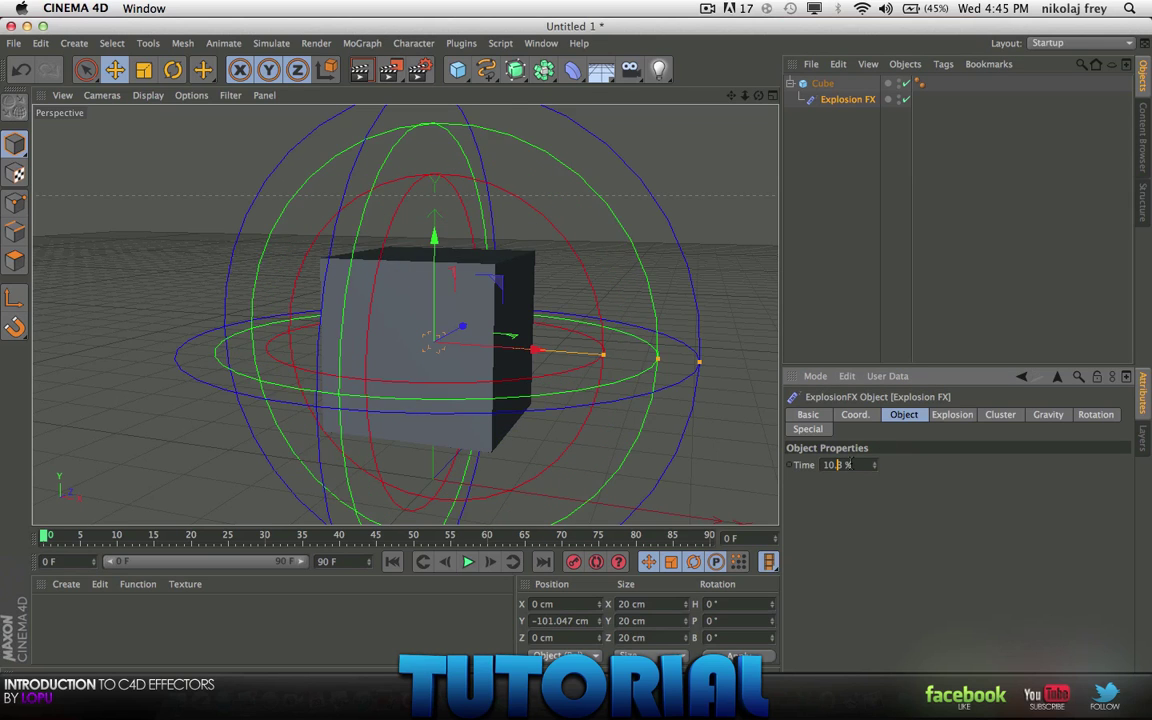
scroll(851, 464, down, 2)
scroll(845, 464, down, 10)
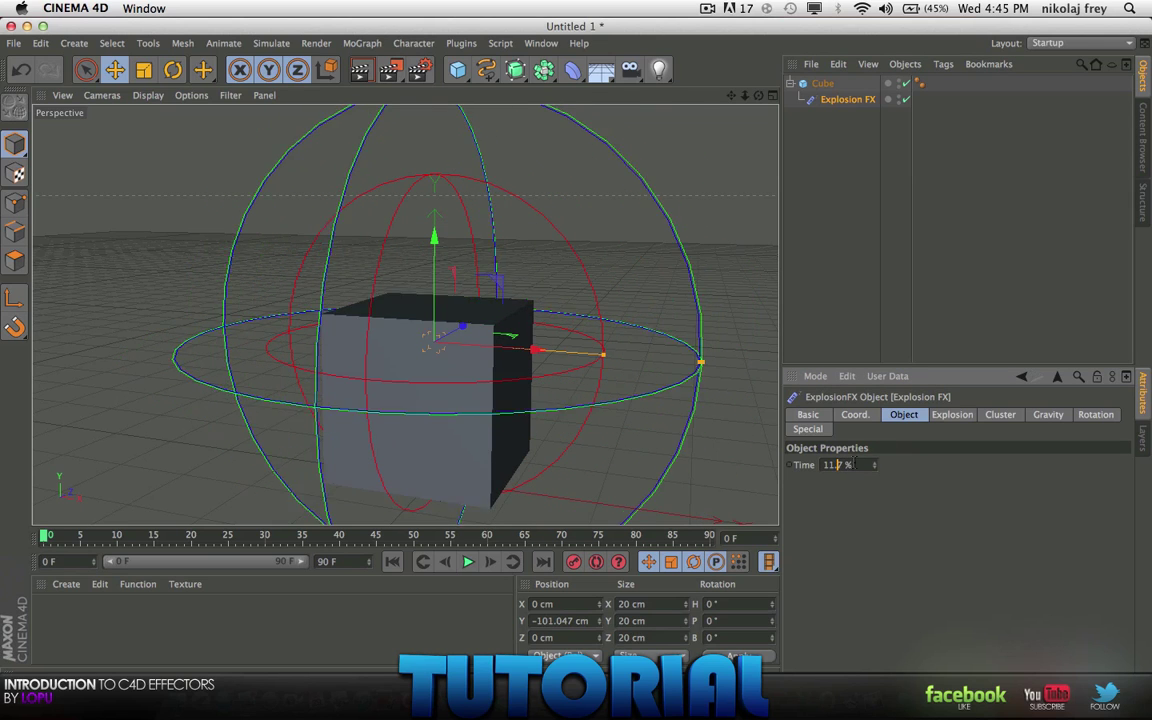
scroll(853, 464, down, 6)
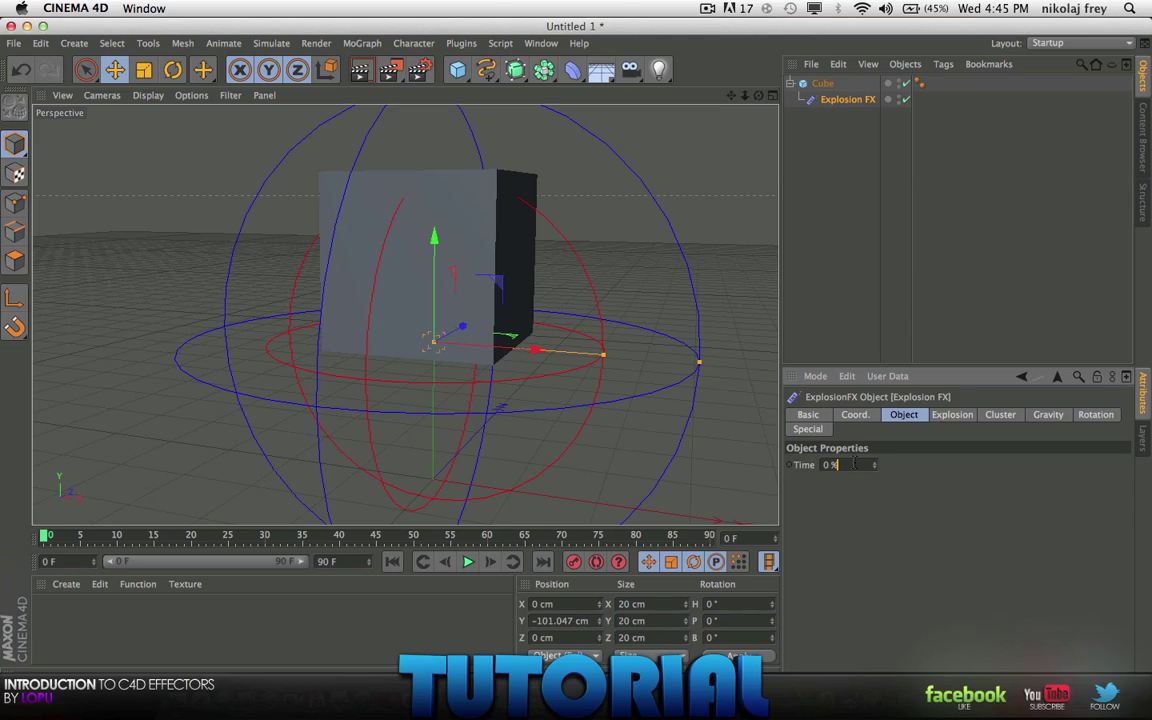
scroll(853, 464, up, 13)
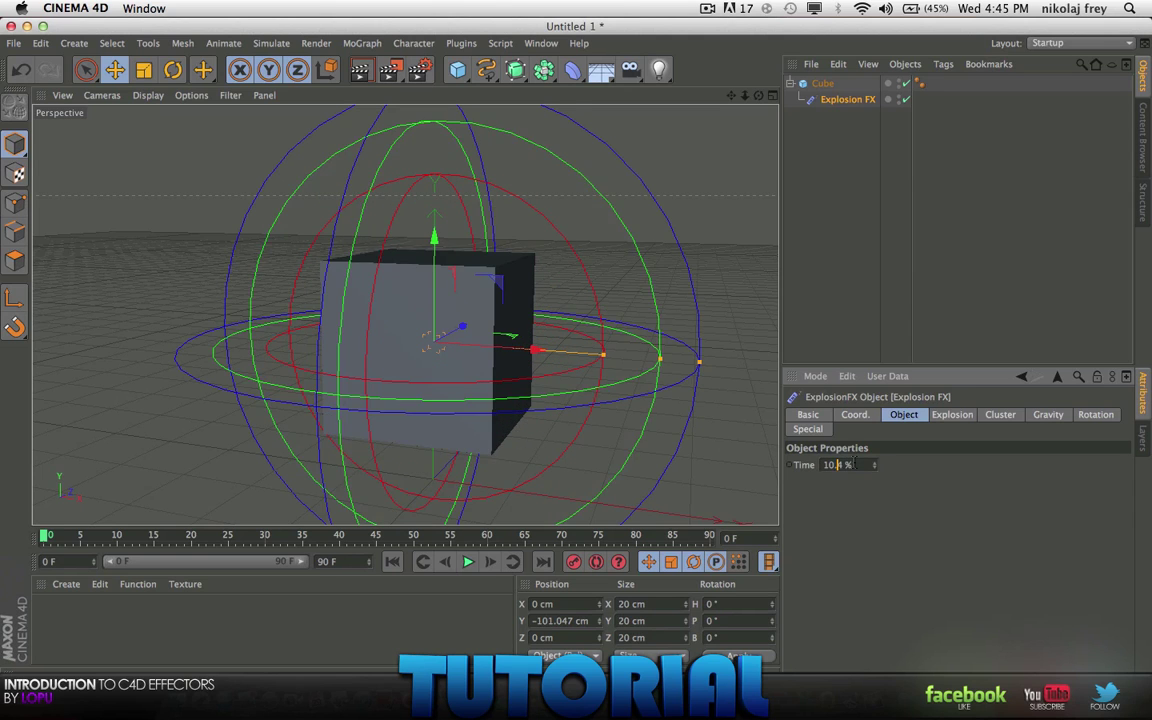
scroll(853, 464, down, 2)
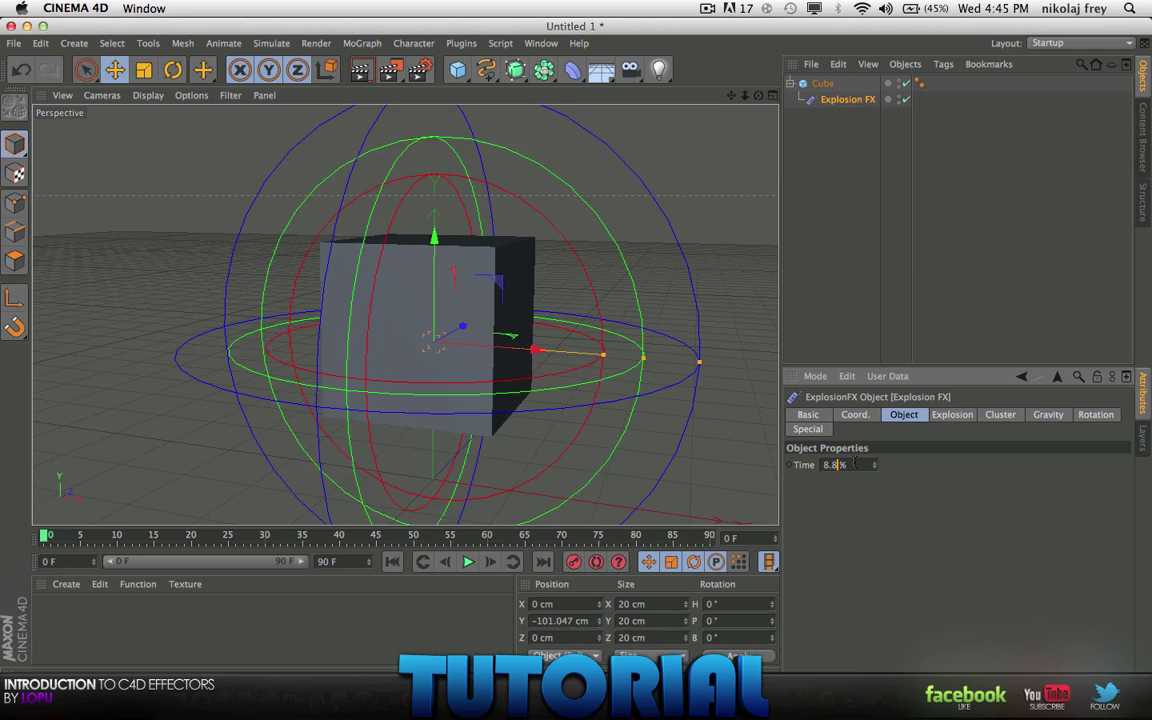
scroll(853, 464, down, 5)
scroll(853, 464, up, 7)
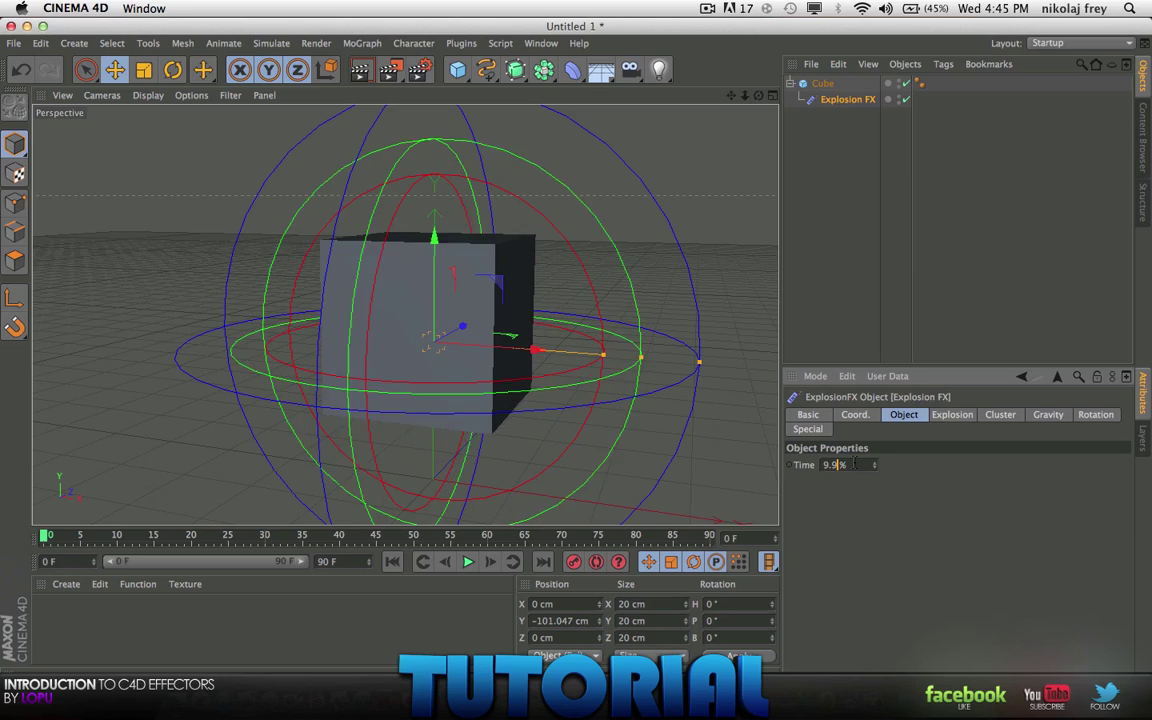
scroll(853, 464, down, 10)
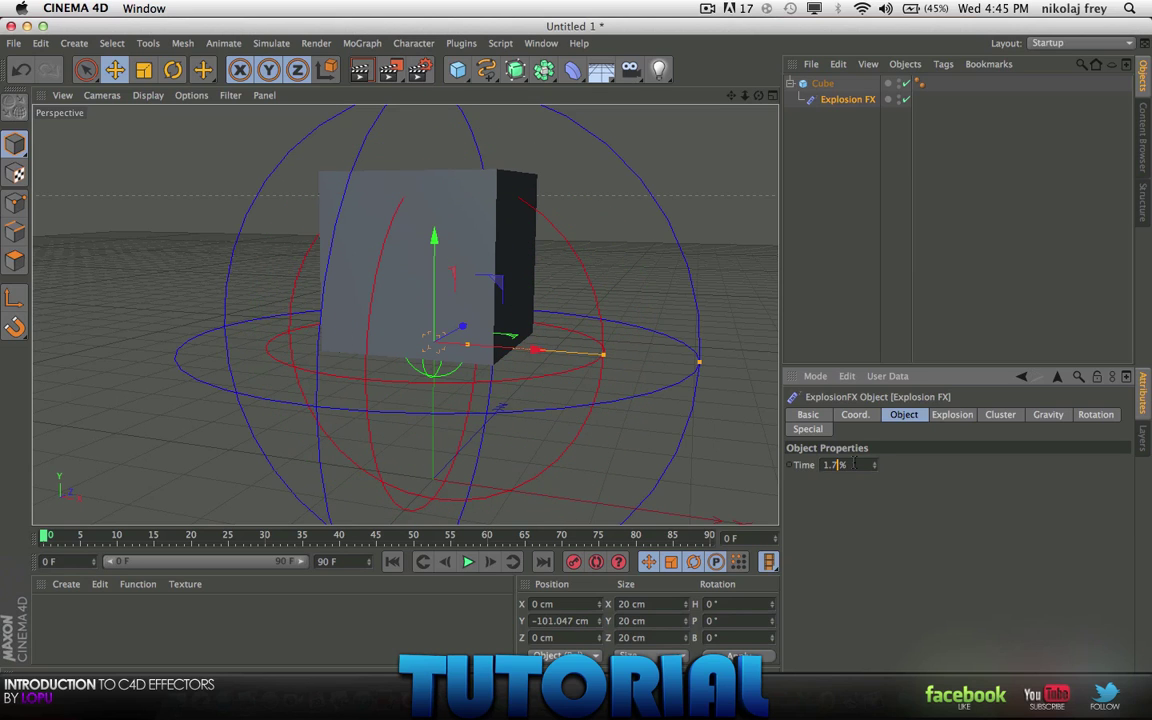
scroll(853, 464, down, 1)
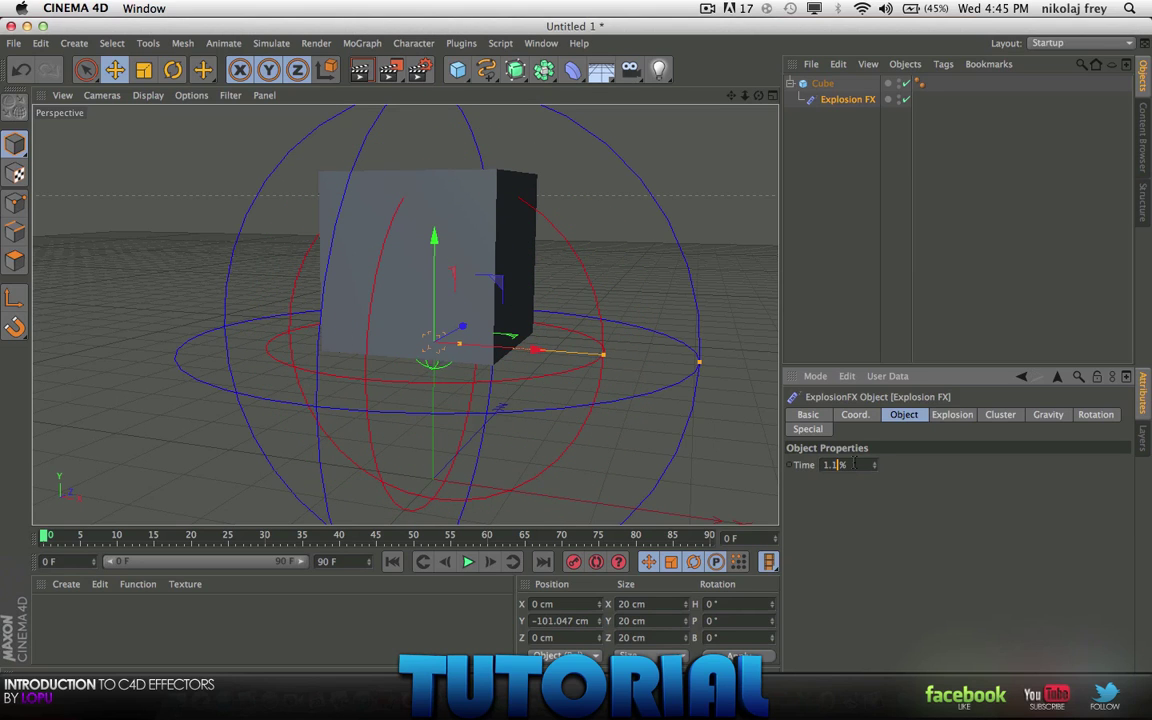
Move the Explosion FX deformer back to the cube's centre, about -2.5 cm in Y, and lower the cube to about 167 cm in Y
drag(432, 240, 480, 237)
click(830, 85)
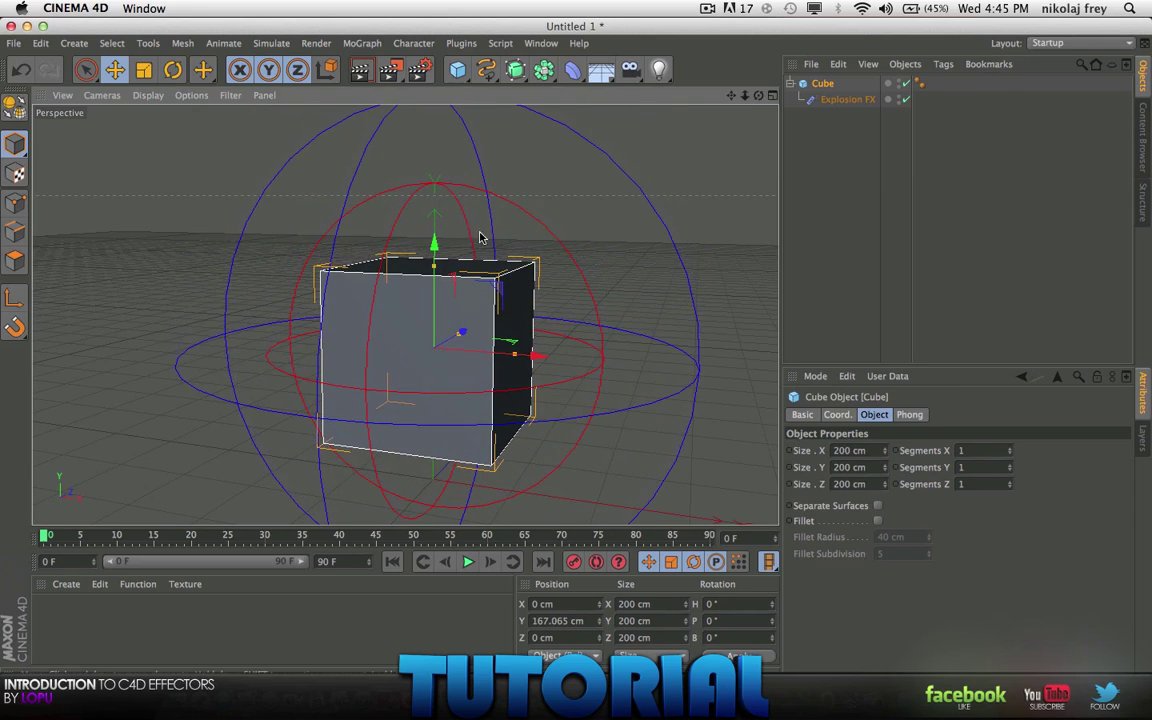
click(840, 100)
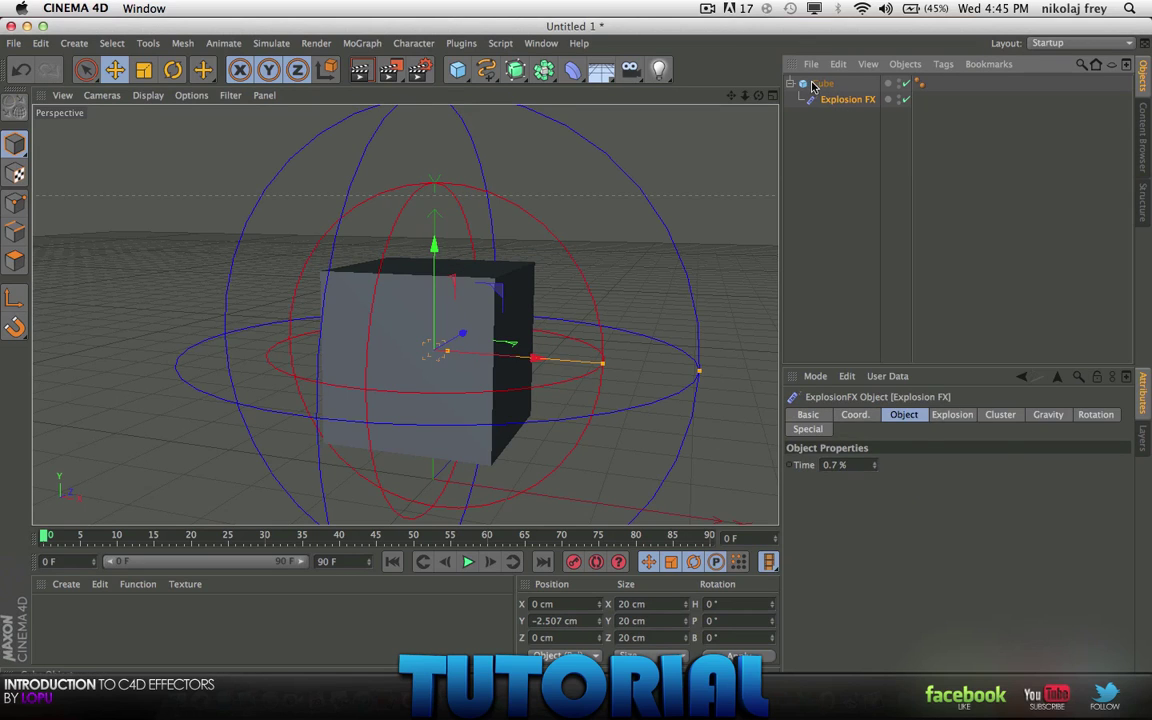
Set the cube's X, Y and Z segments to 50 each
click(815, 84)
click(977, 450)
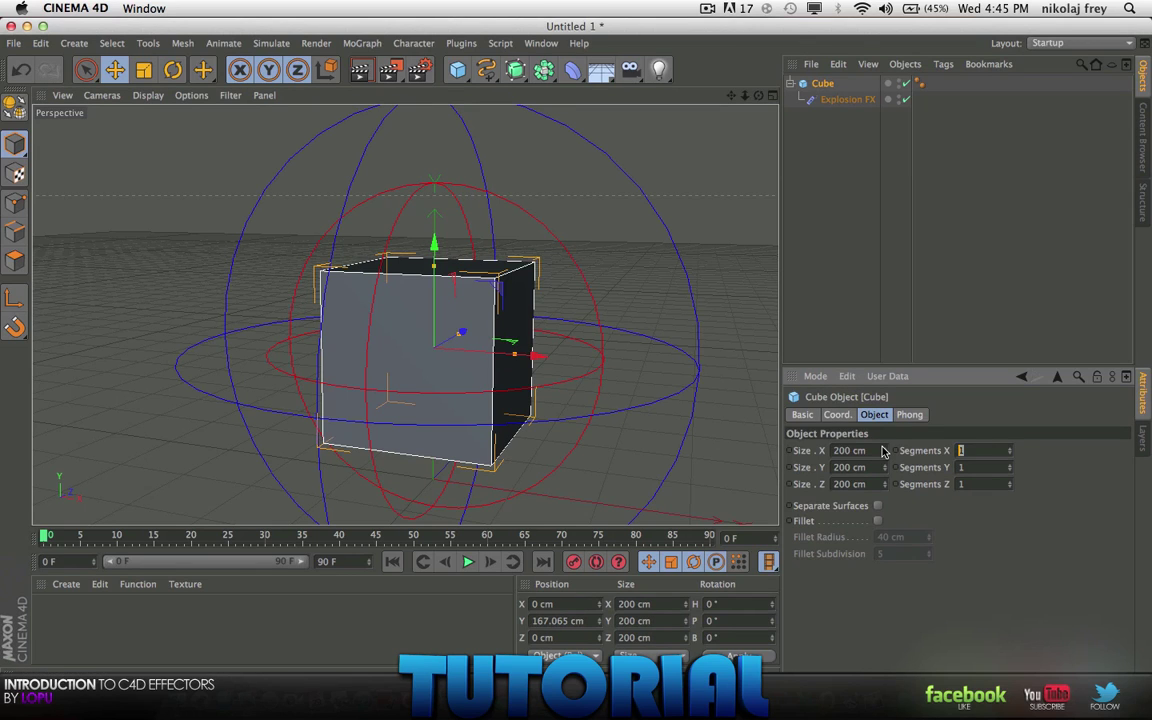
text(50)
key(Tab)
text(50)
key(Tab)
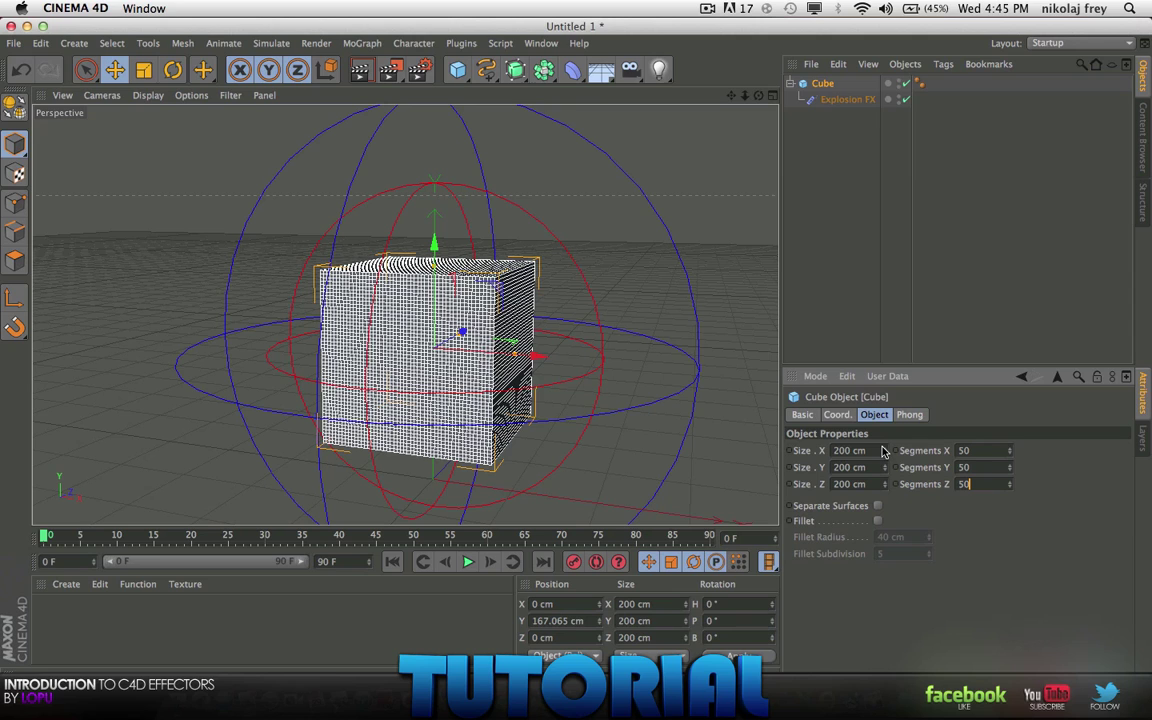
key(Return)
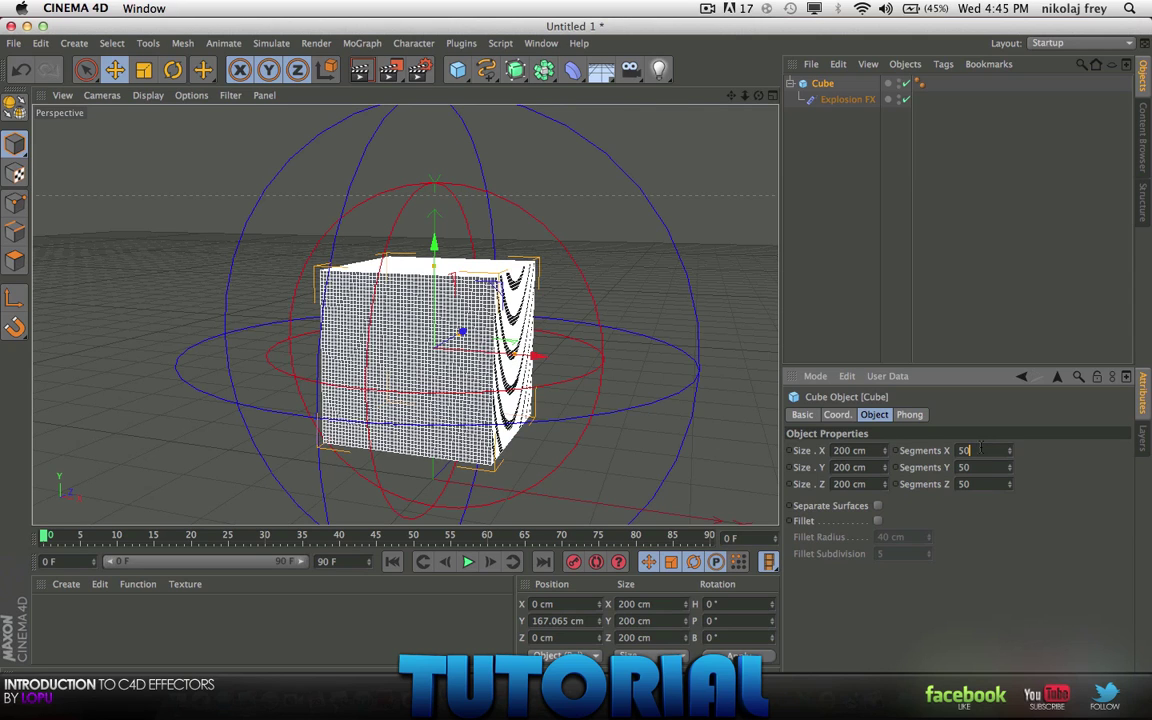
click(818, 149)
click(509, 307)
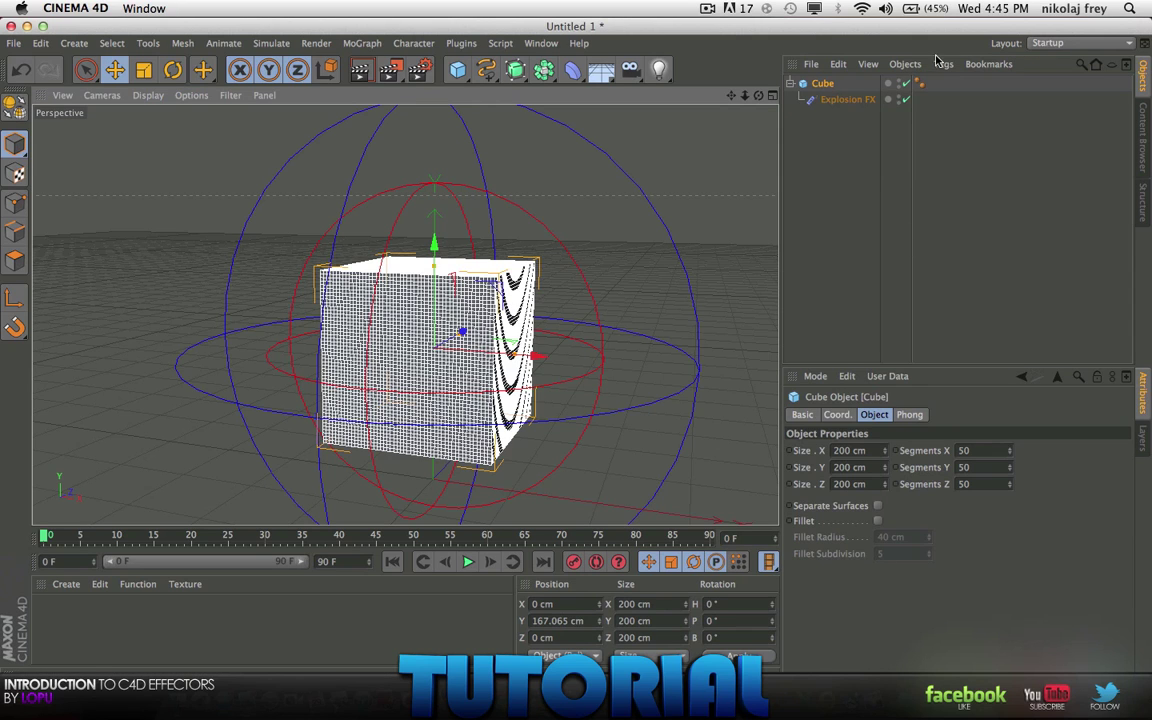
Preview the subdivided cube shattering by scrubbing the Explosion FX time up to about 5% and back down
click(829, 99)
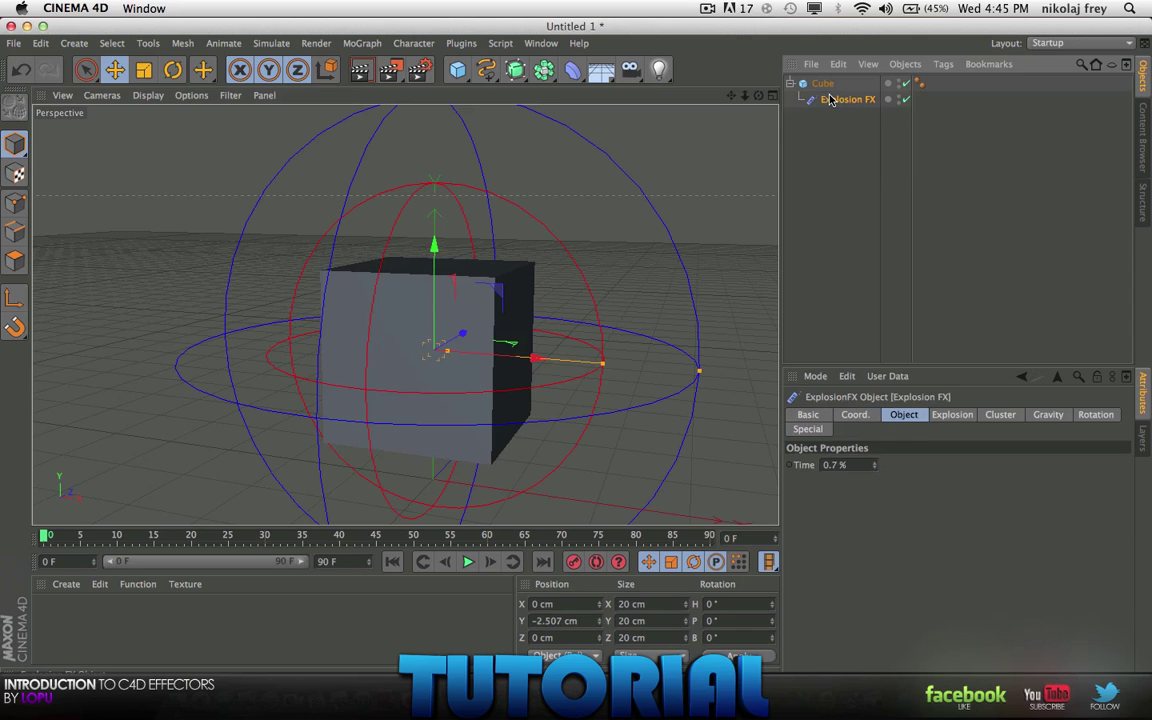
click(856, 465)
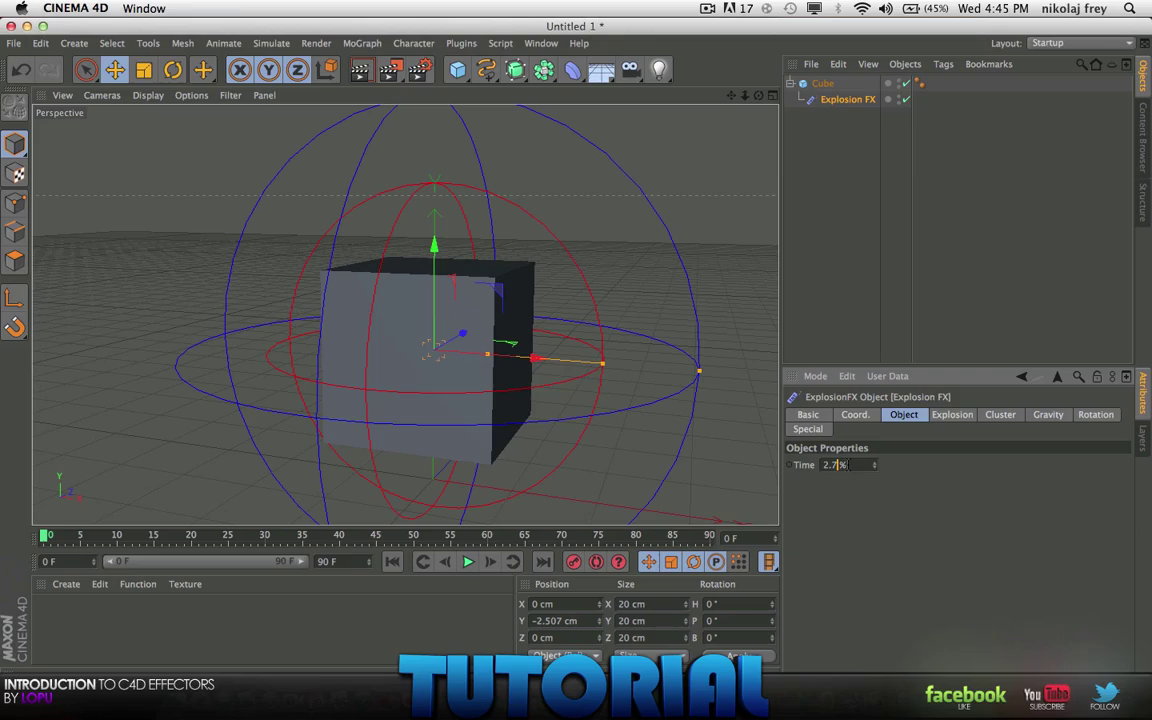
scroll(848, 465, down, 8)
drag(473, 360, 506, 356)
click(832, 464)
scroll(840, 465, up, 2)
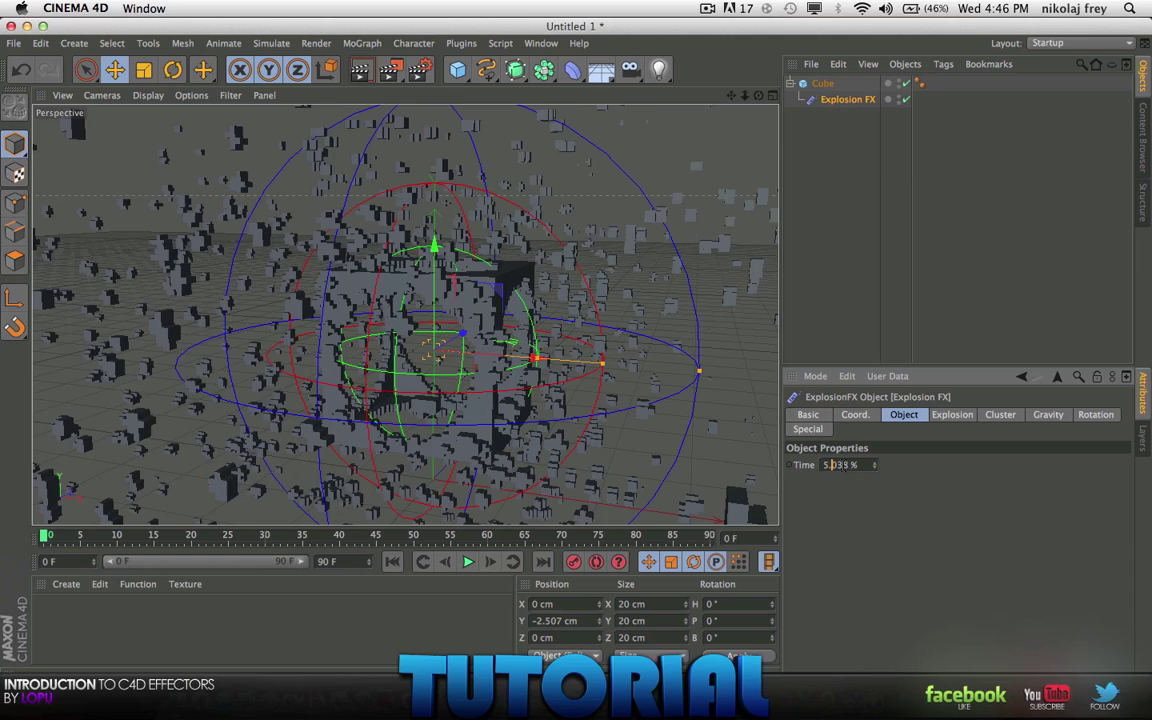
drag(832, 465, 828, 465)
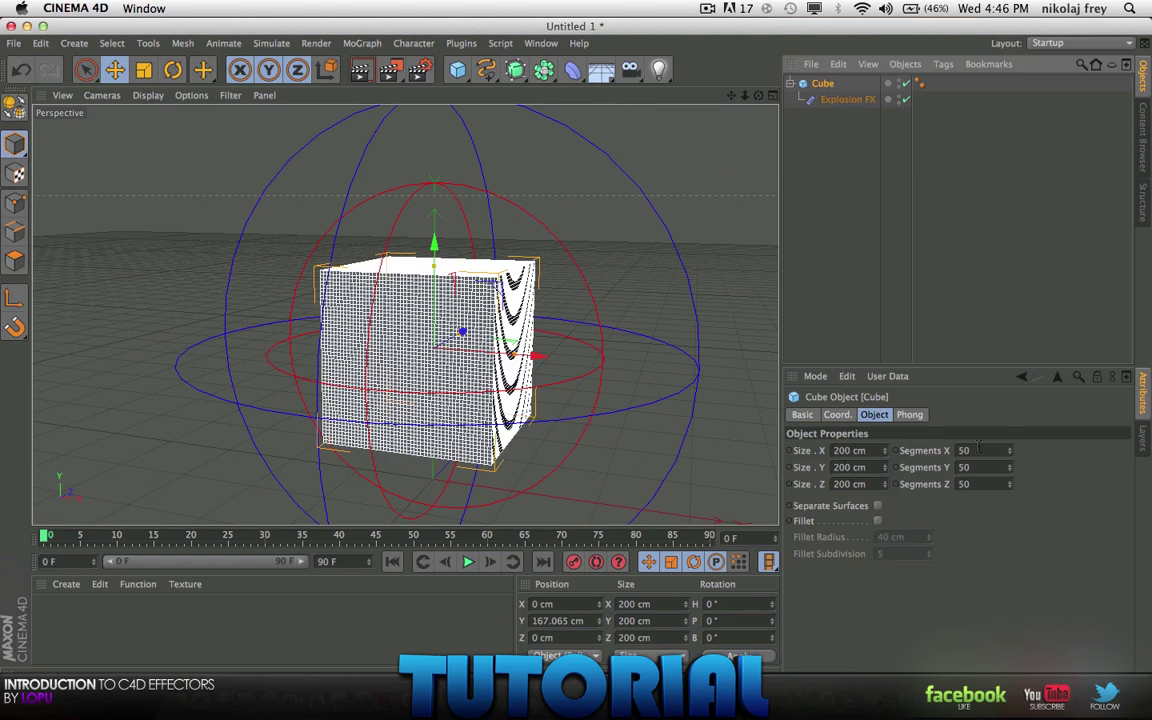
Set the cube's X, Y and Z segments to 20 each
double_click(978, 450)
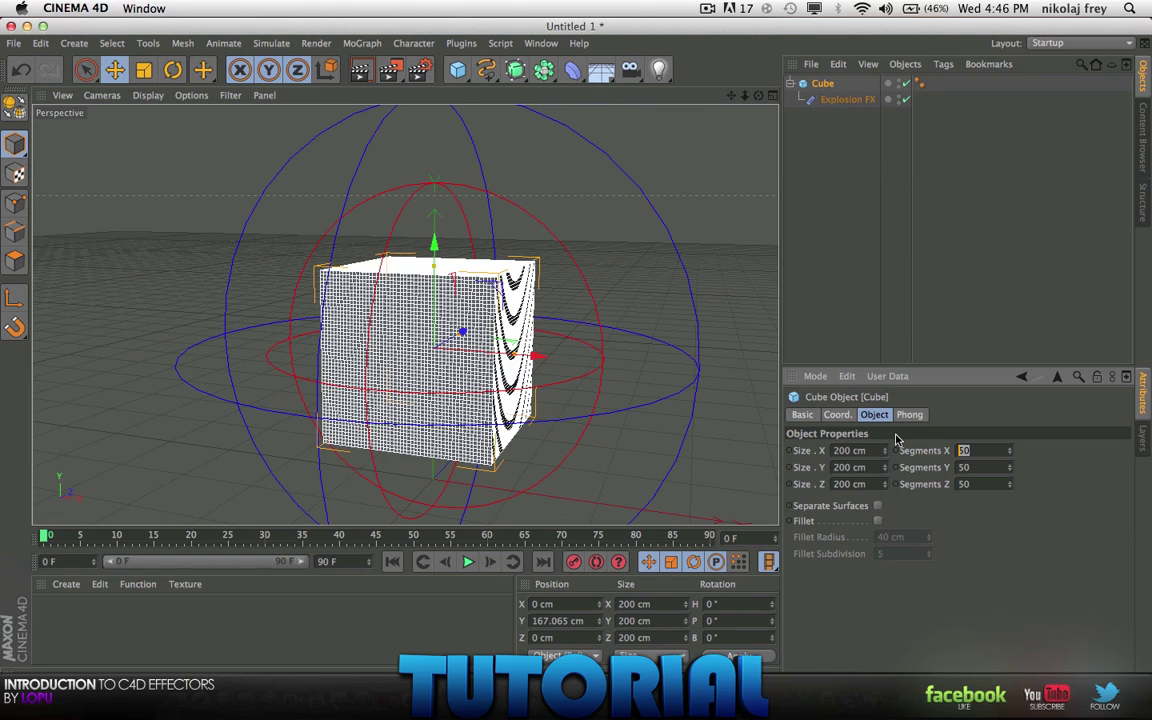
text(20)
key(Tab)
text(20)
key(Tab)
text(20)
key(Return)
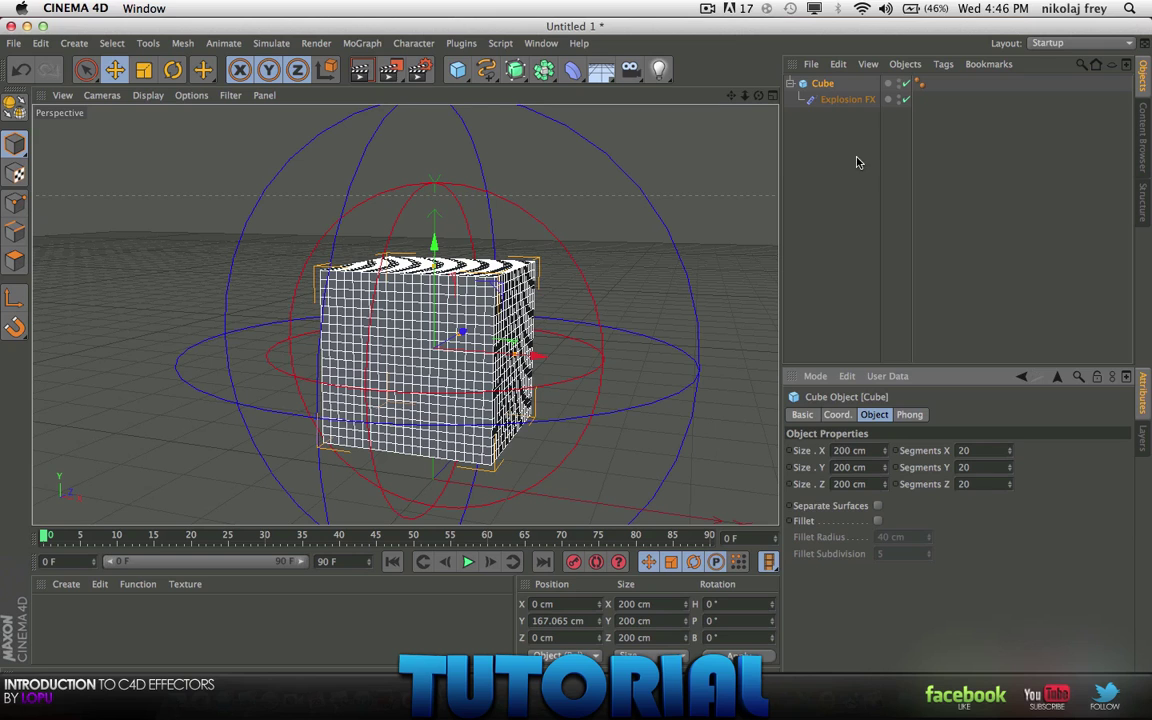
Scrub the Explosion FX time upward to preview how the 20-segment cube breaks apart
click(833, 100)
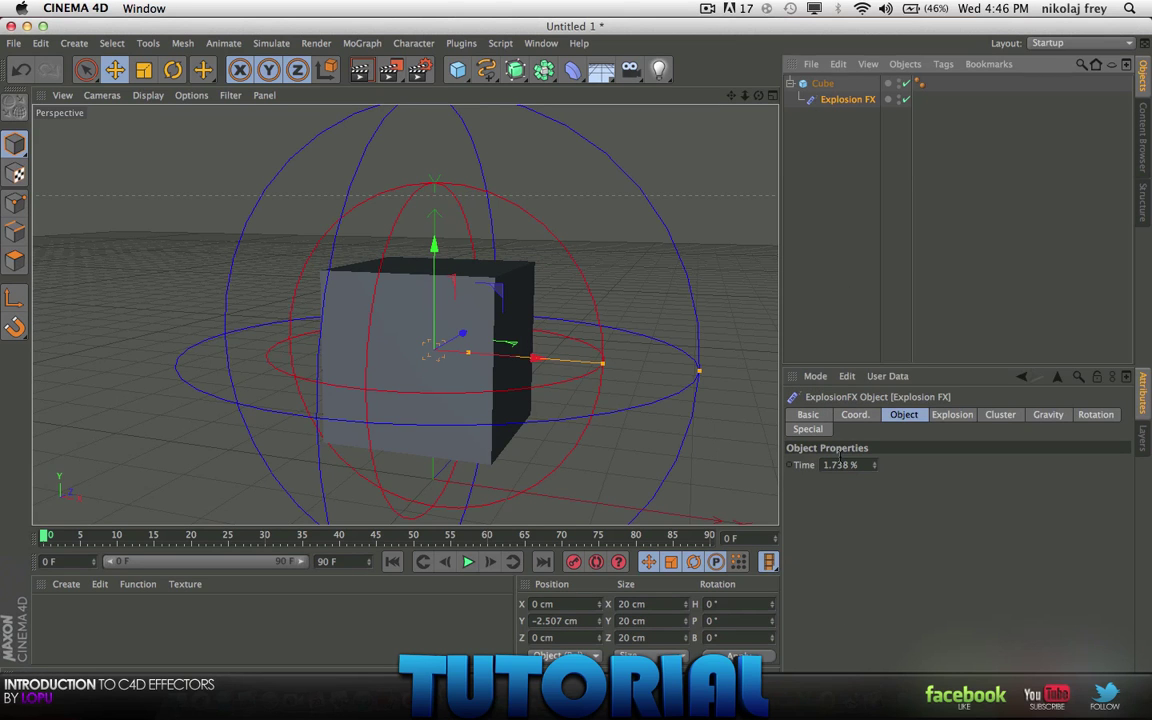
click(838, 464)
scroll(842, 463, up, 5)
drag(843, 464, 843, 464)
Scale the Explosion FX deformer up uniformly to about 30 cm on each axis
click(145, 71)
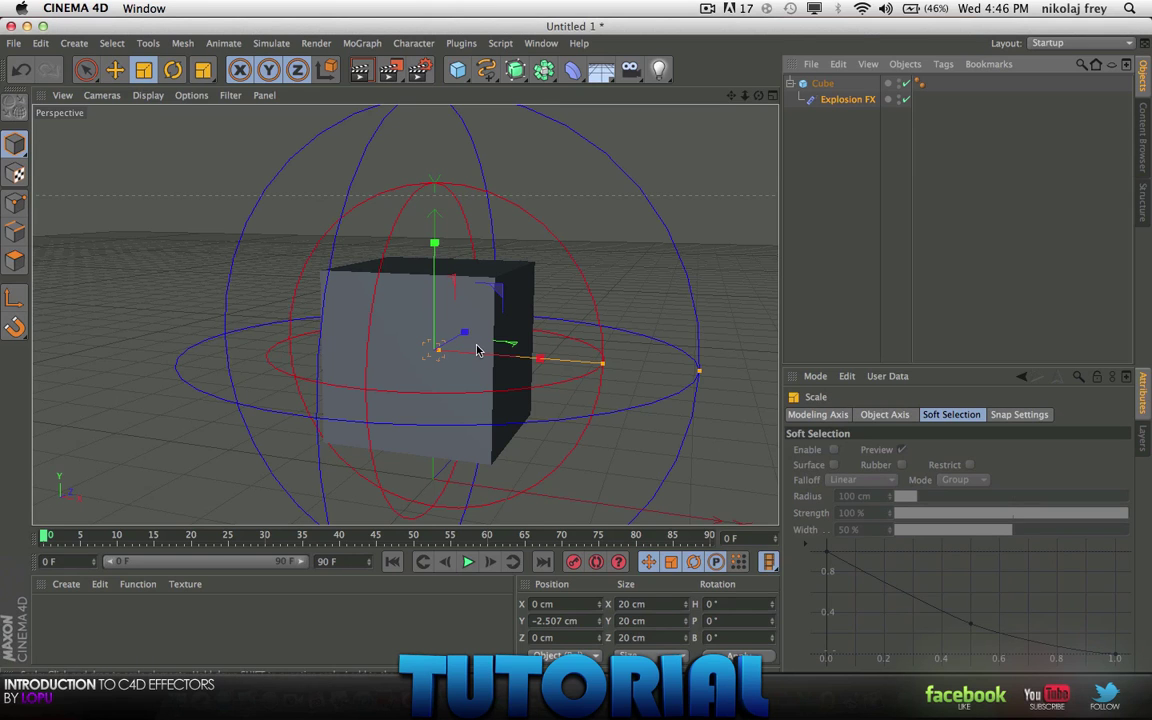
drag(478, 347, 668, 139)
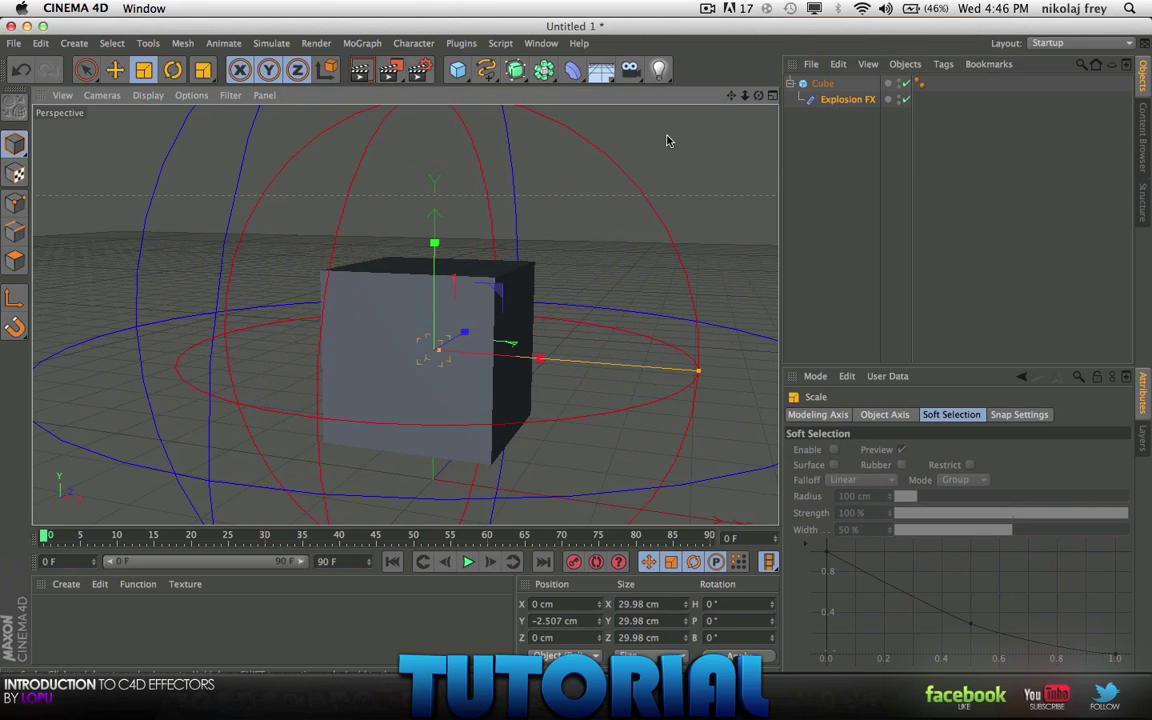
click(821, 83)
Scrub the Explosion FX time past 8% and back to about 5.64%, and inspect the fragments from several angles
click(842, 99)
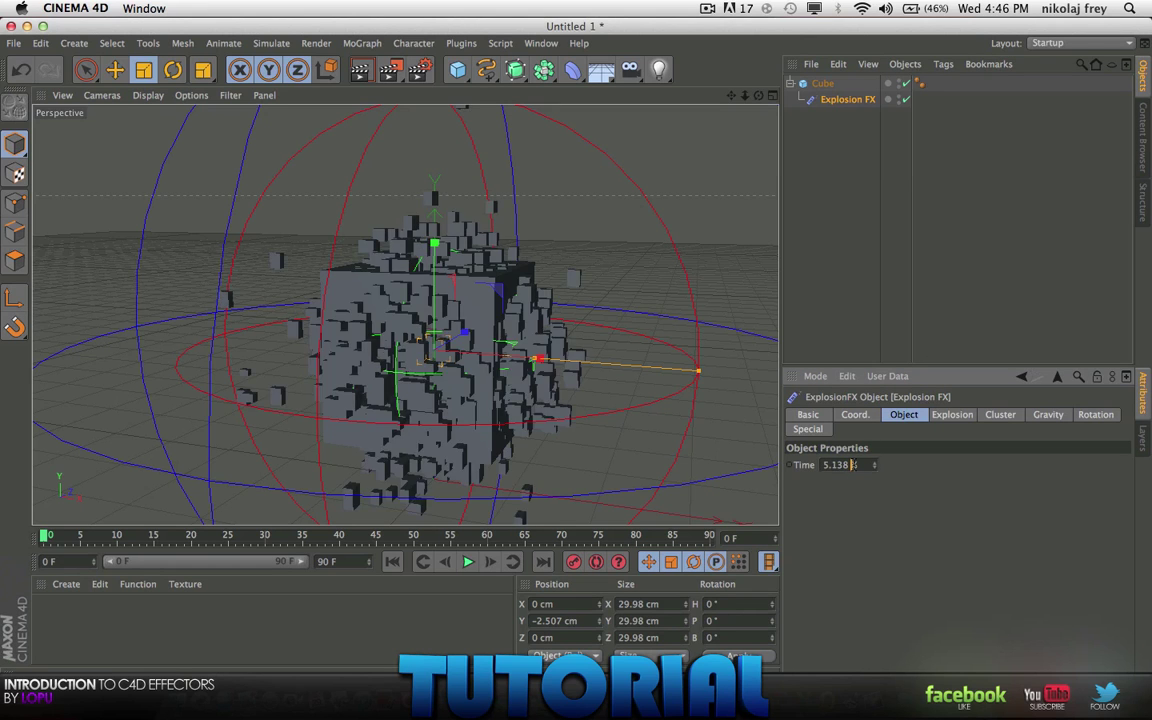
scroll(853, 465, up, 20)
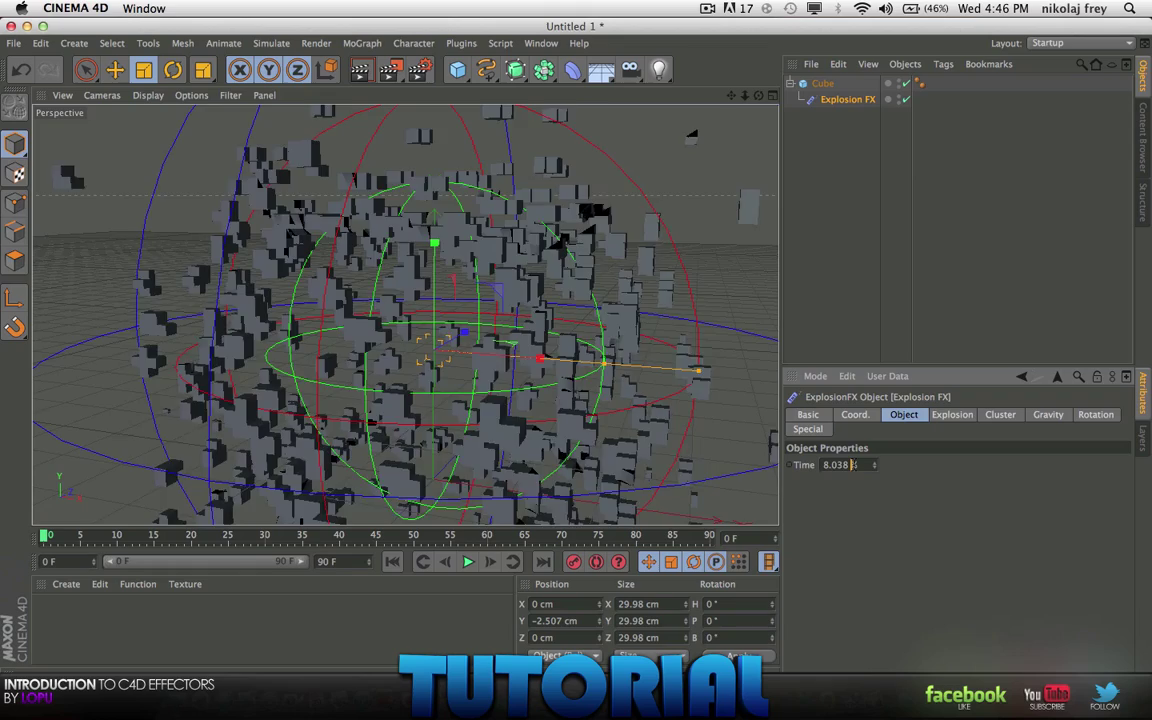
drag(851, 465, 851, 465)
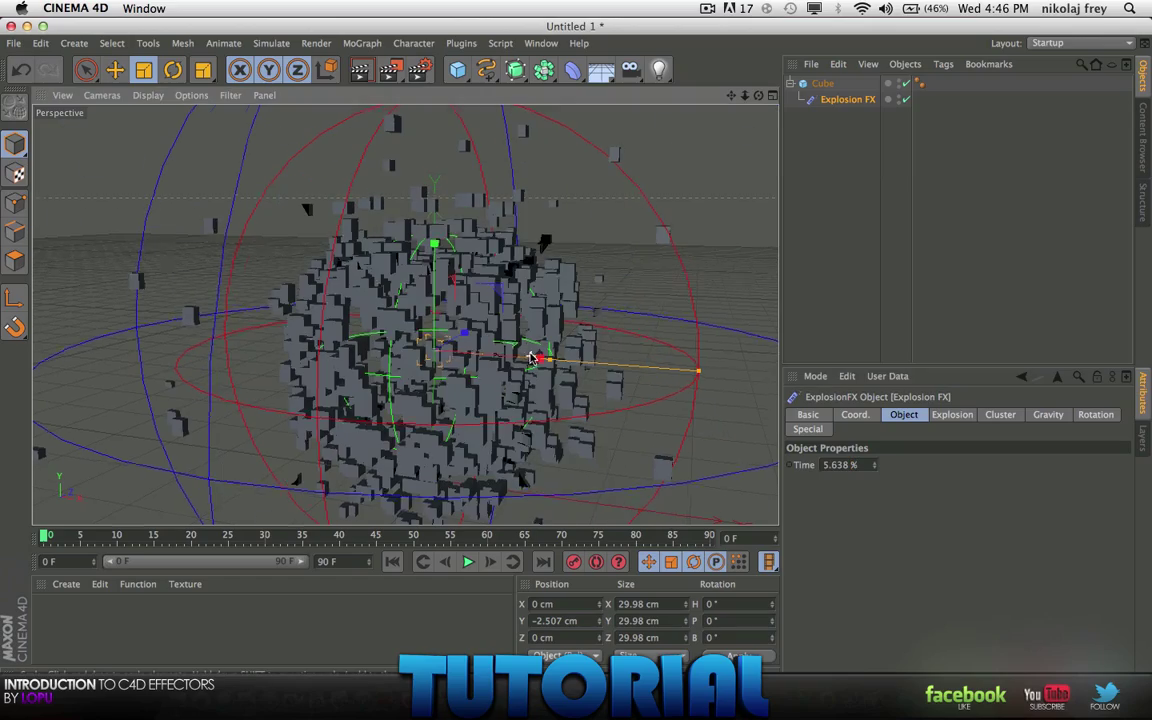
alt+drag(531, 357, 736, 384)
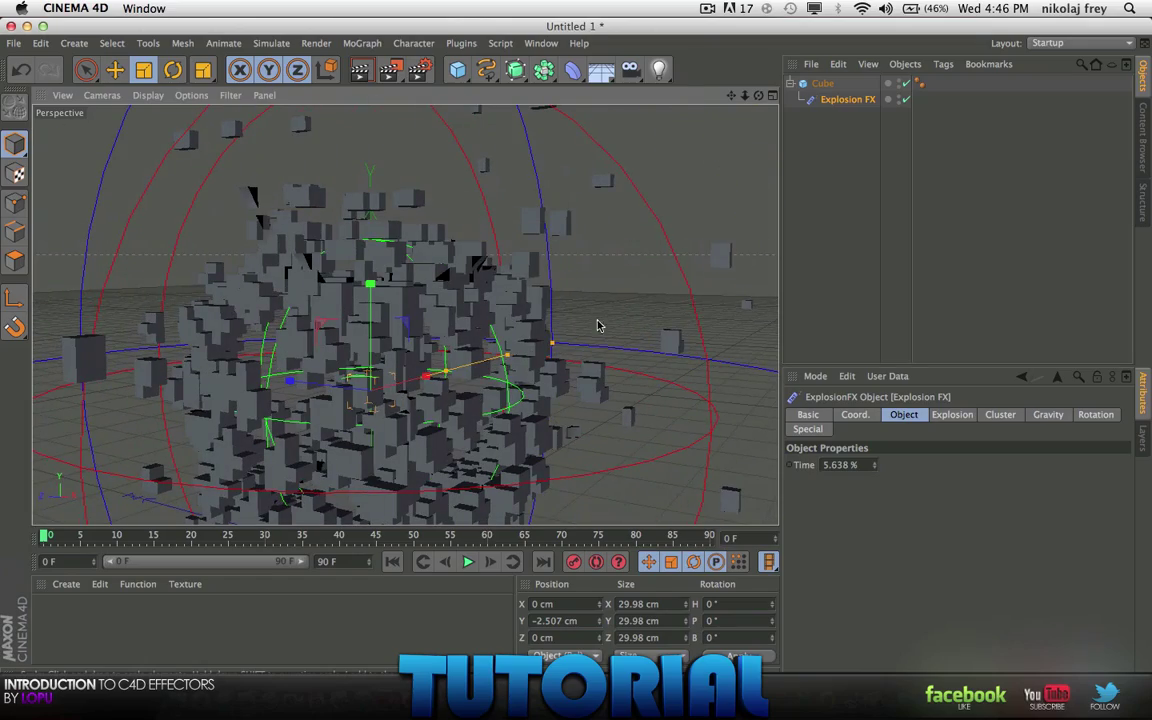
alt+drag(355, 333, 195, 313)
alt+drag(591, 341, 458, 274)
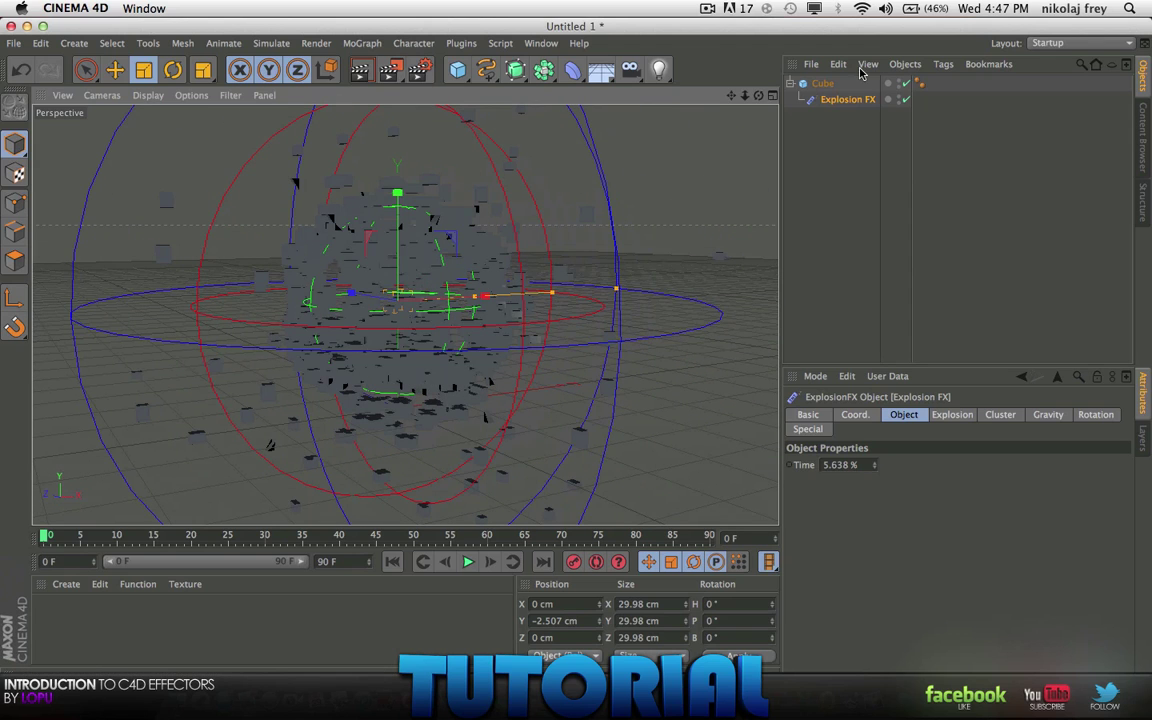
Set the Explosion FX gravity acceleration to 5 and its range to 300 cm
click(953, 415)
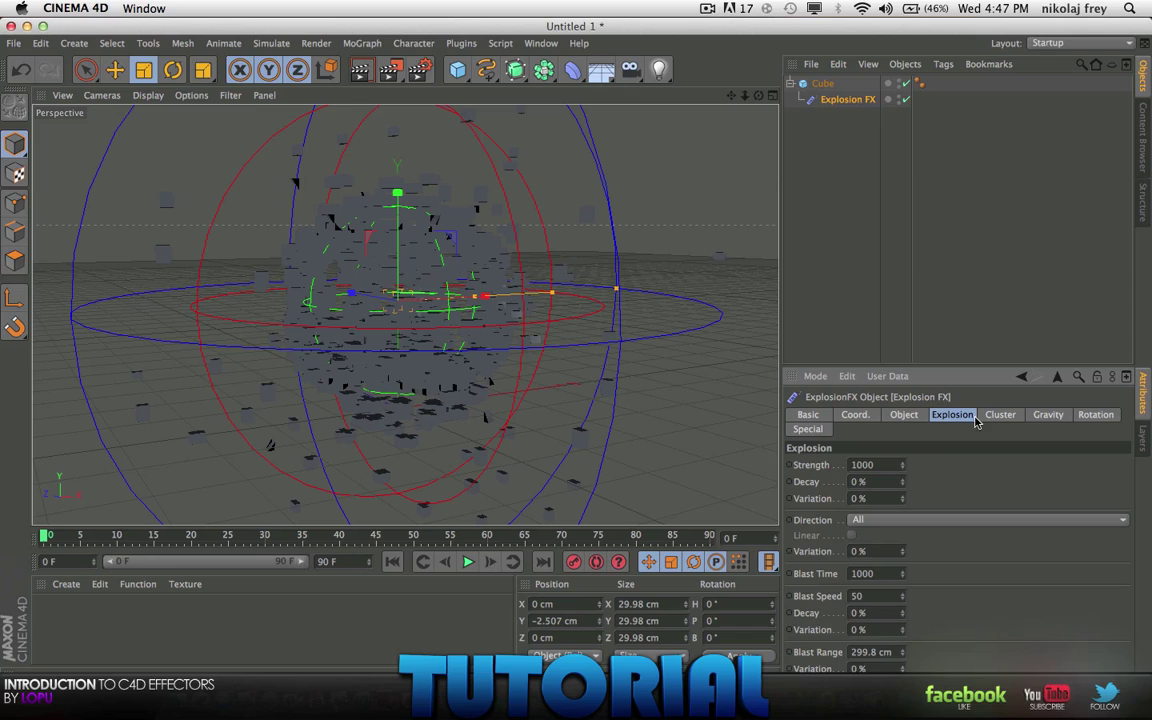
click(1049, 415)
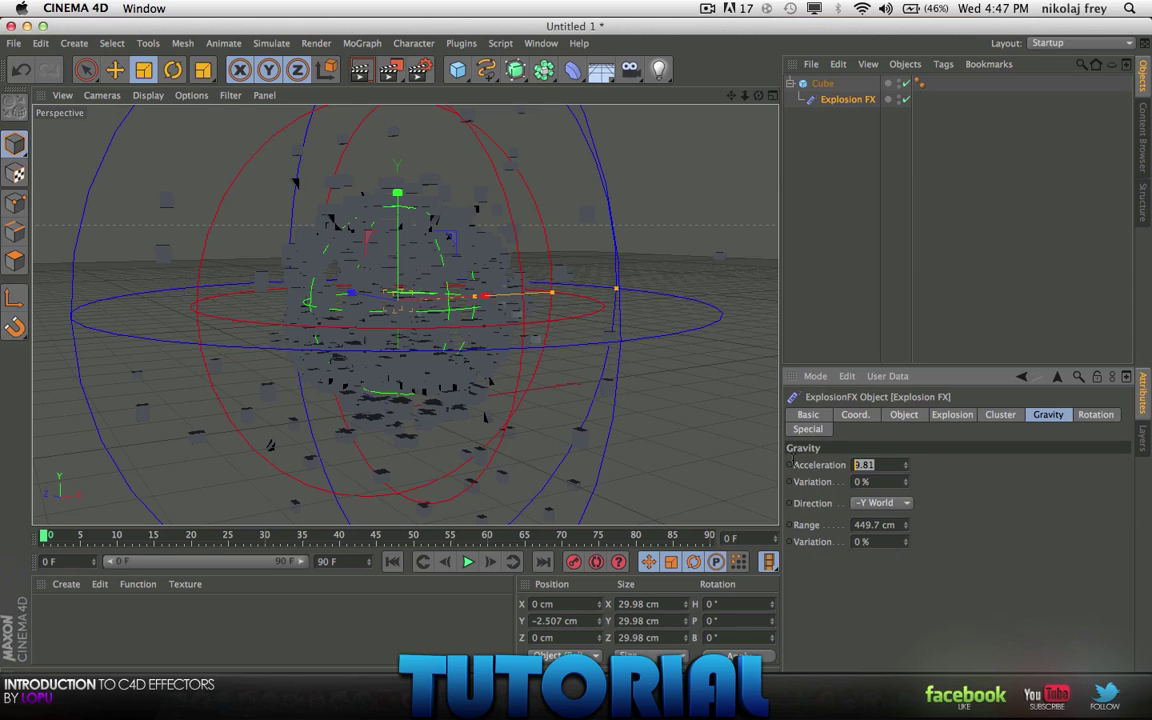
text(5)
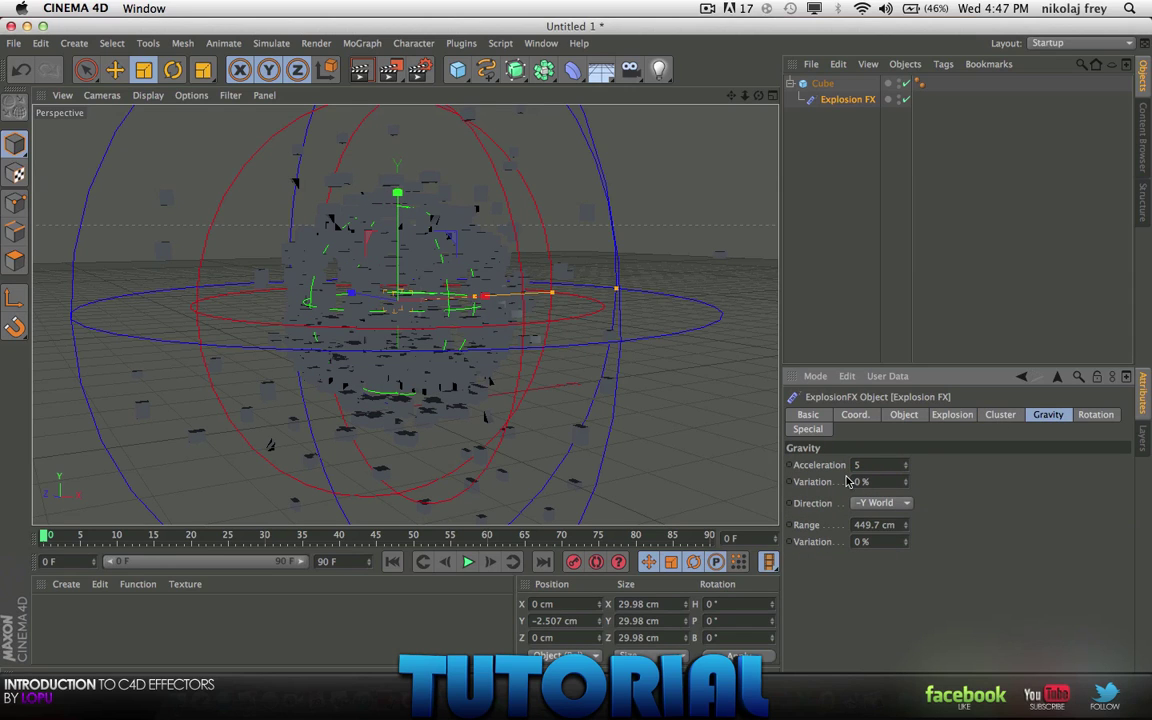
click(889, 479)
double_click(880, 524)
text(300)
key(Return)
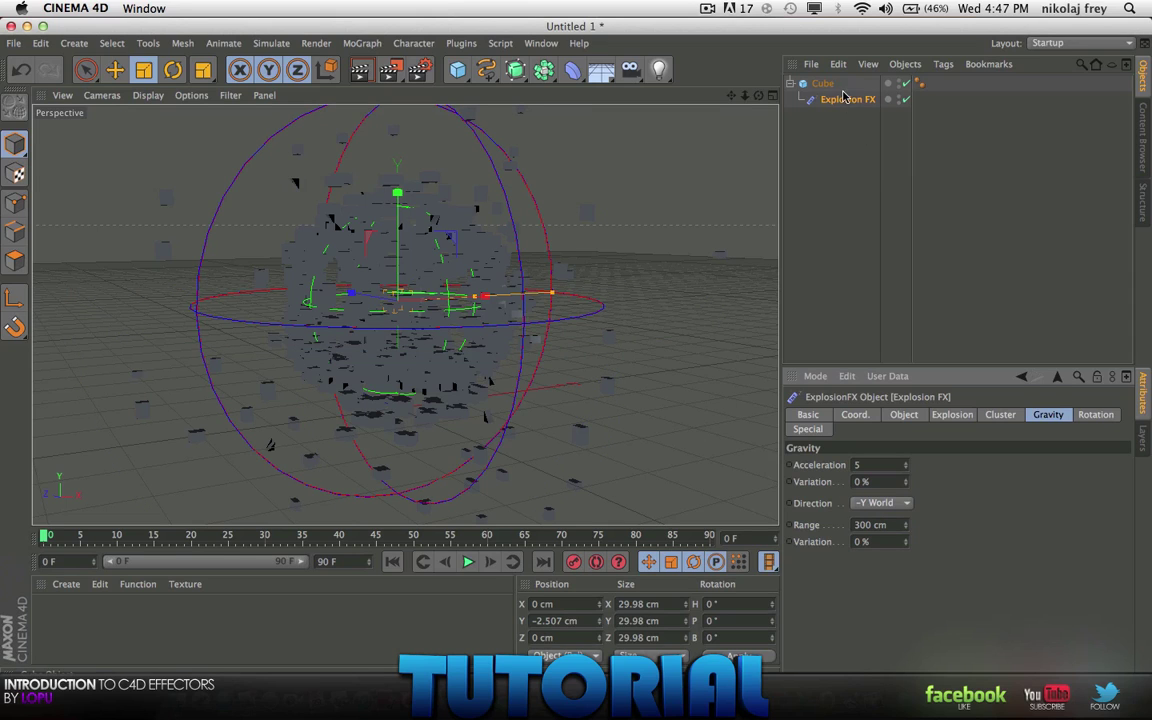
Scrub the Explosion FX time to about 7.14% and inspect the explosion from other angles
click(915, 416)
click(832, 465)
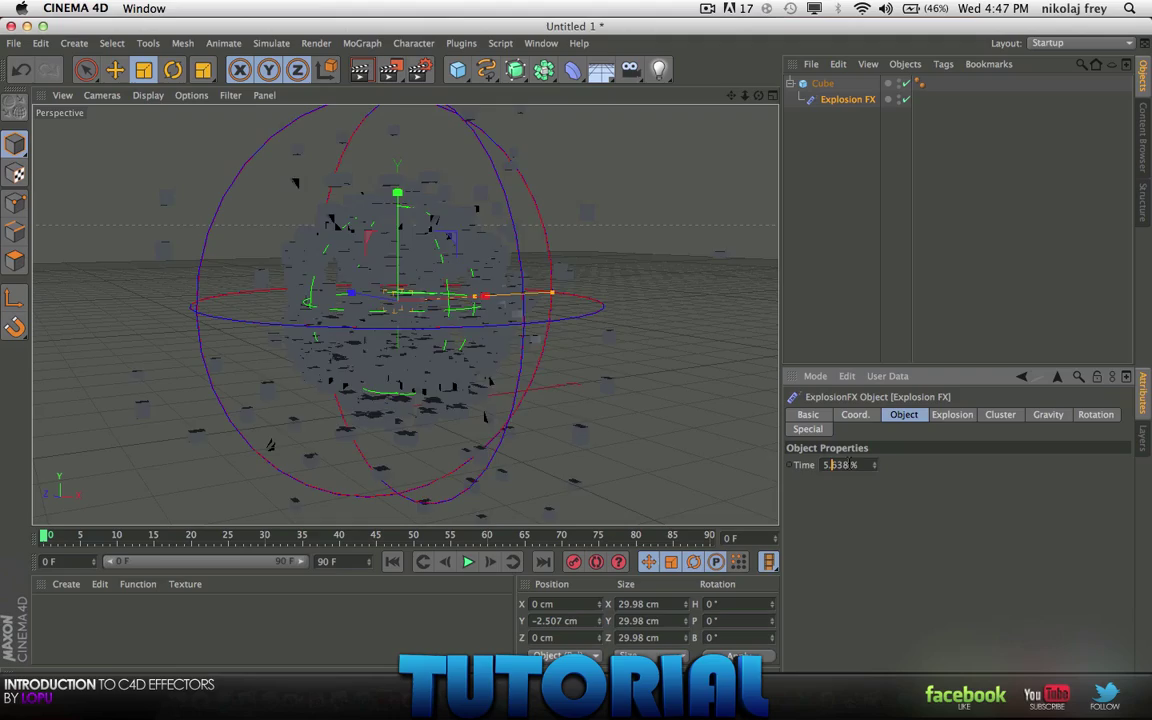
scroll(849, 464, up, 2)
scroll(849, 464, up, 2)
scroll(849, 464, down, 5)
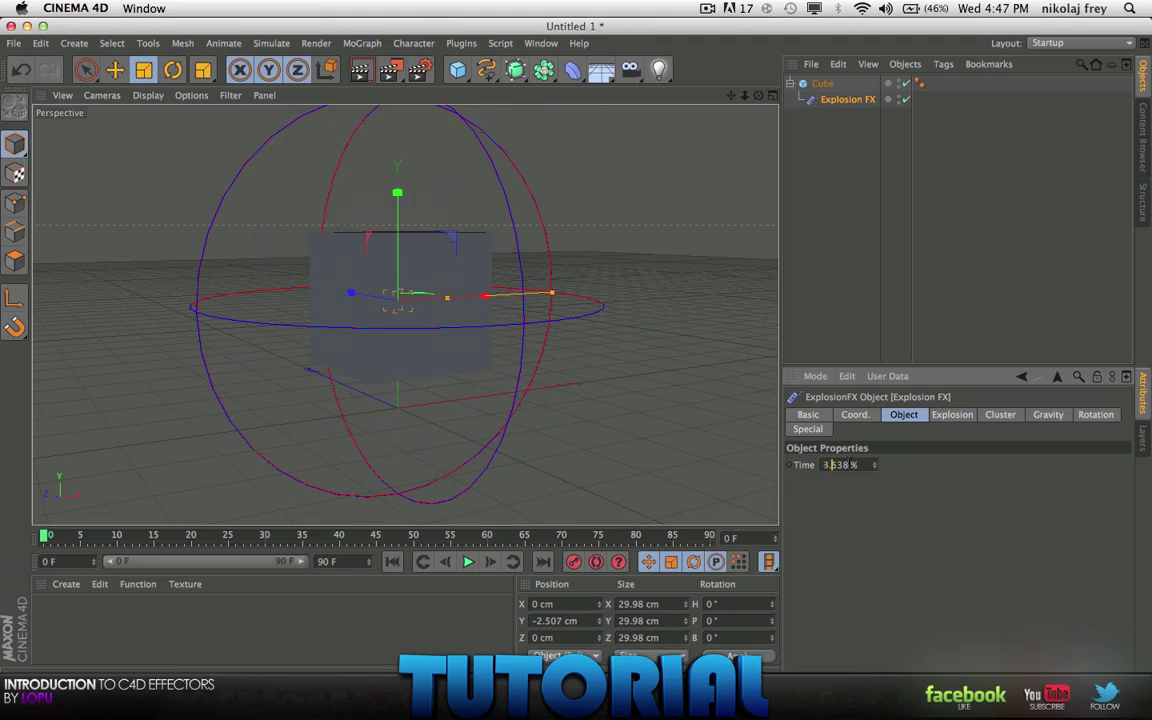
scroll(831, 465, up, 4)
scroll(509, 305, up, 5)
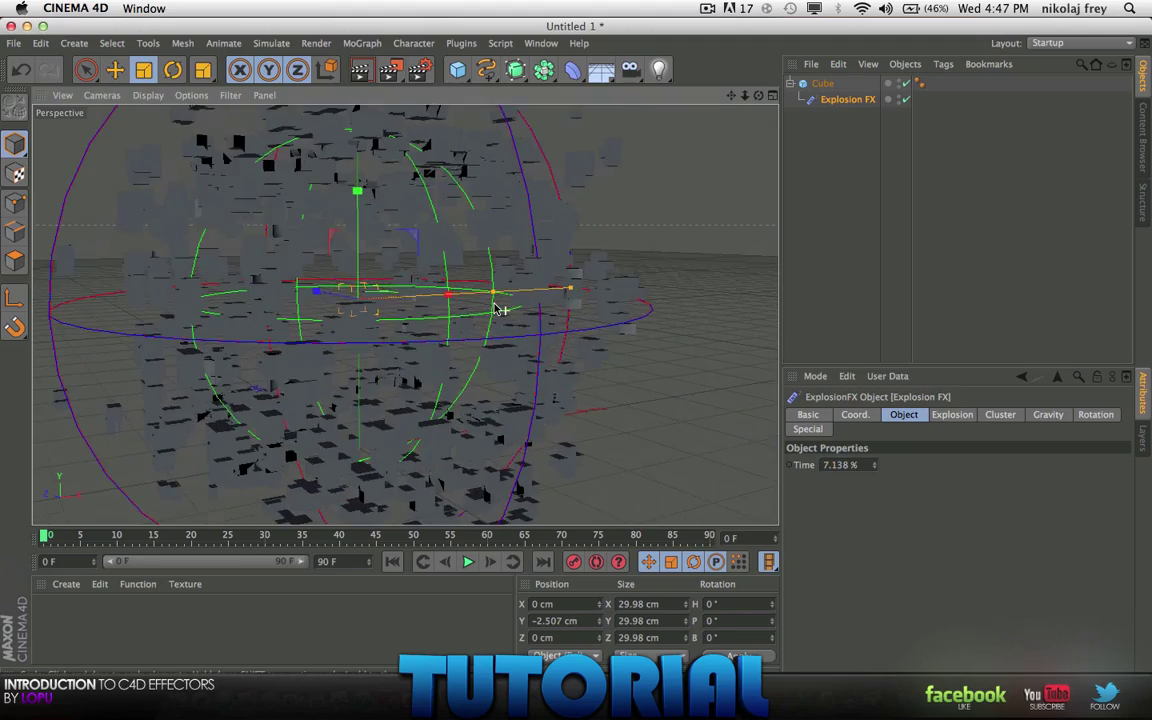
alt+drag(530, 290, 529, 320)
scroll(529, 320, down, 10)
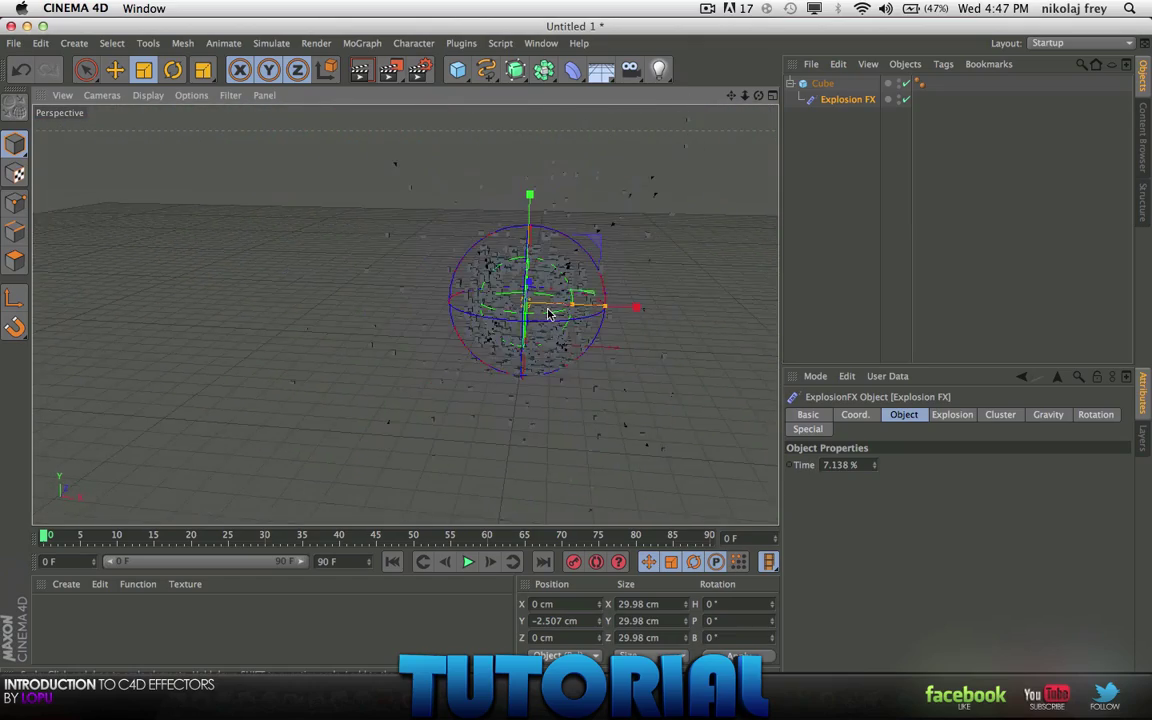
scroll(548, 313, up, 10)
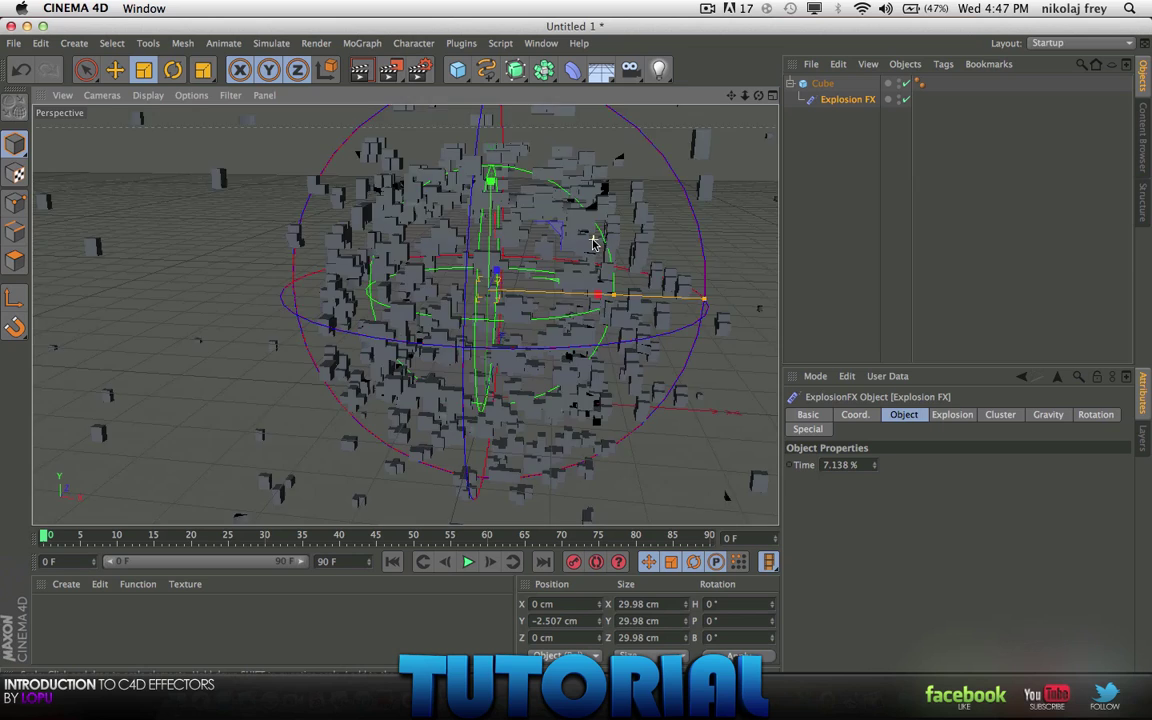
alt+drag(605, 244, 430, 250)
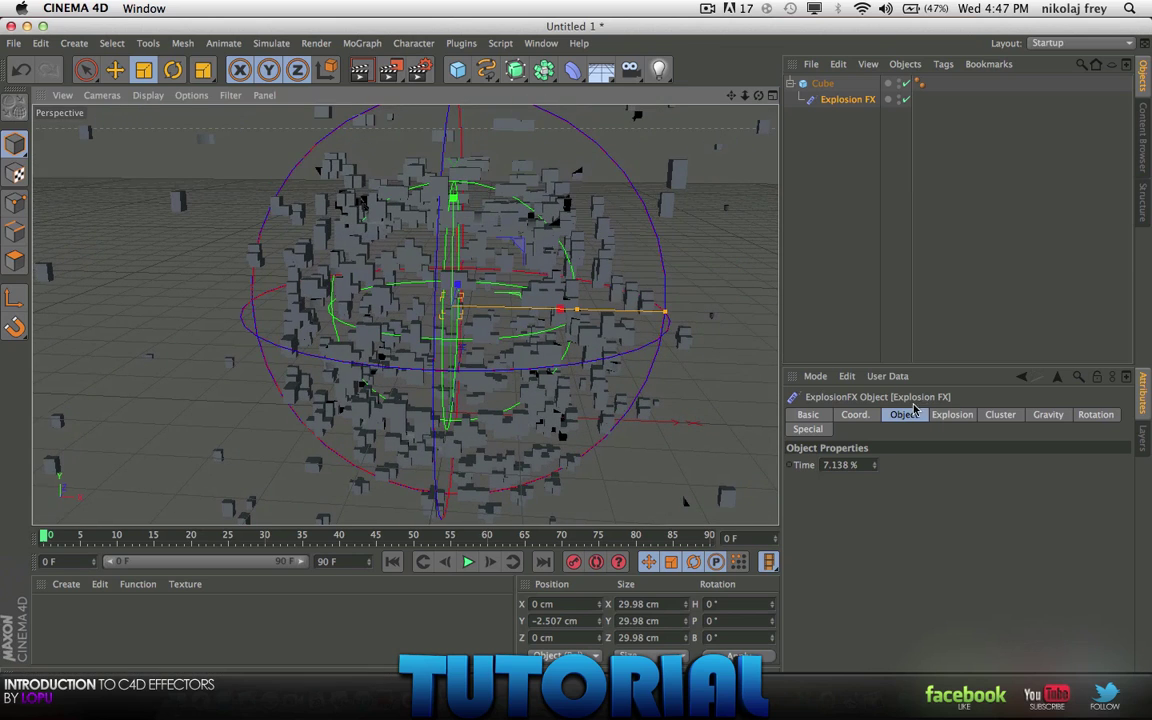
Adjust the Explosion FX cluster thickness to about 18 cm
click(1000, 414)
scroll(891, 465, up, 20)
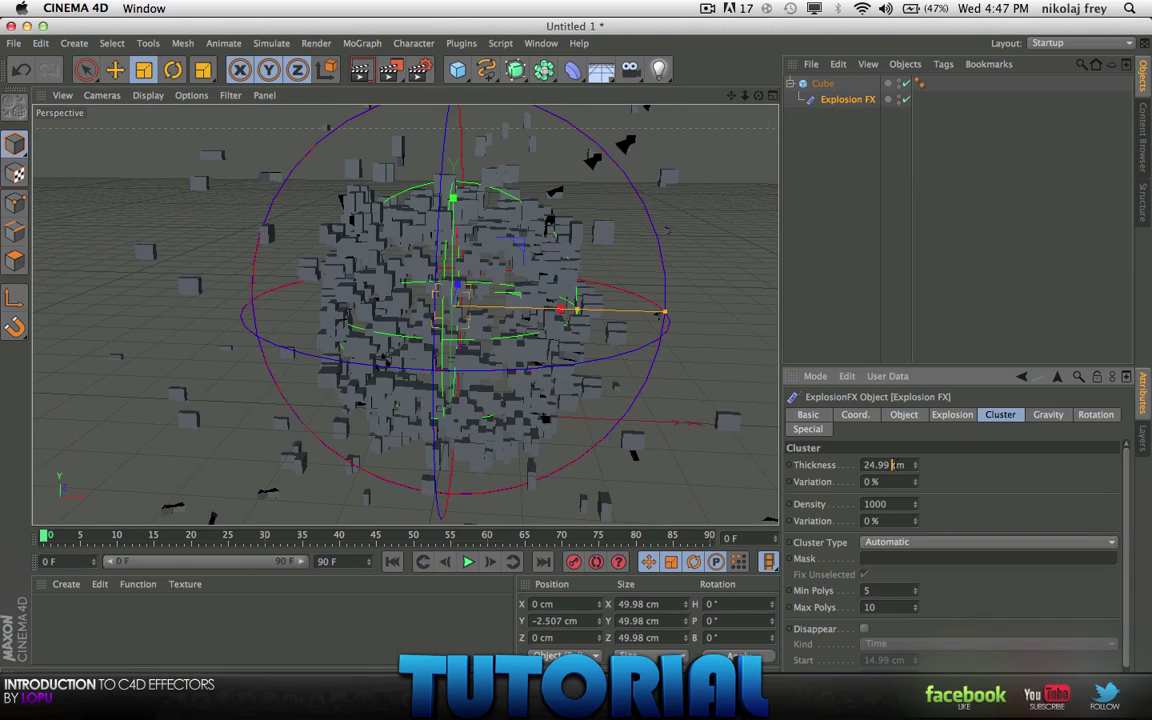
drag(893, 465, 893, 465)
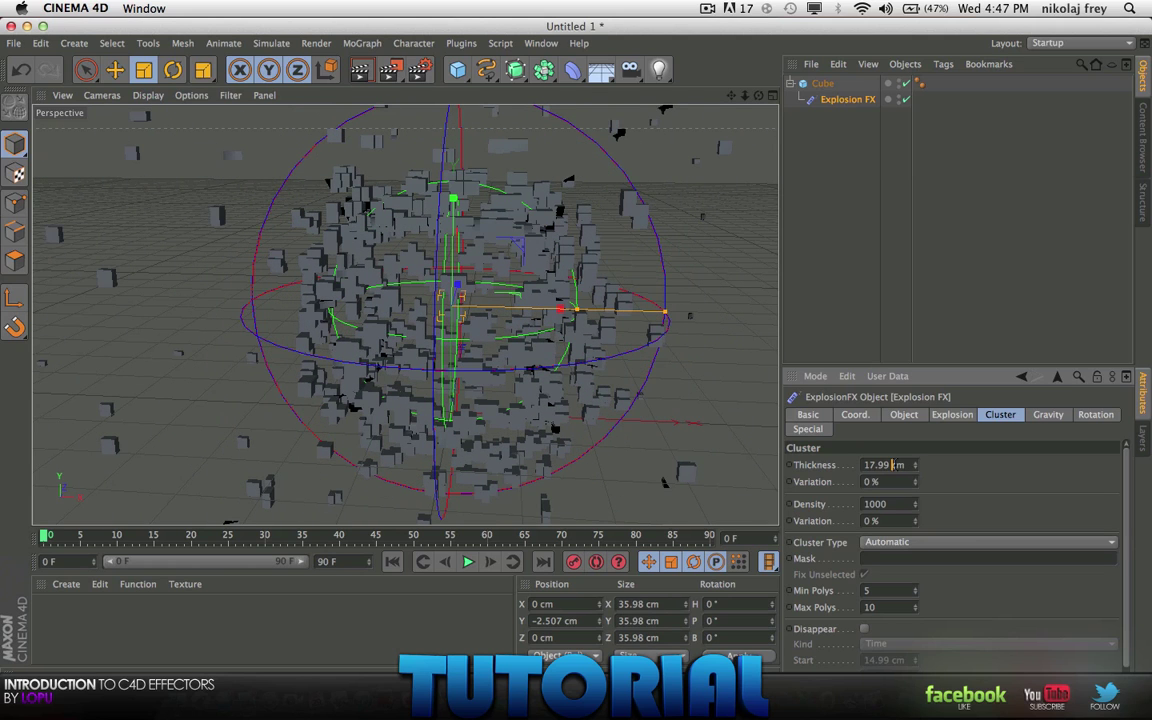
Try a 100% variation on the cluster thickness and return it to 0%
click(899, 482)
scroll(899, 482, up, 9)
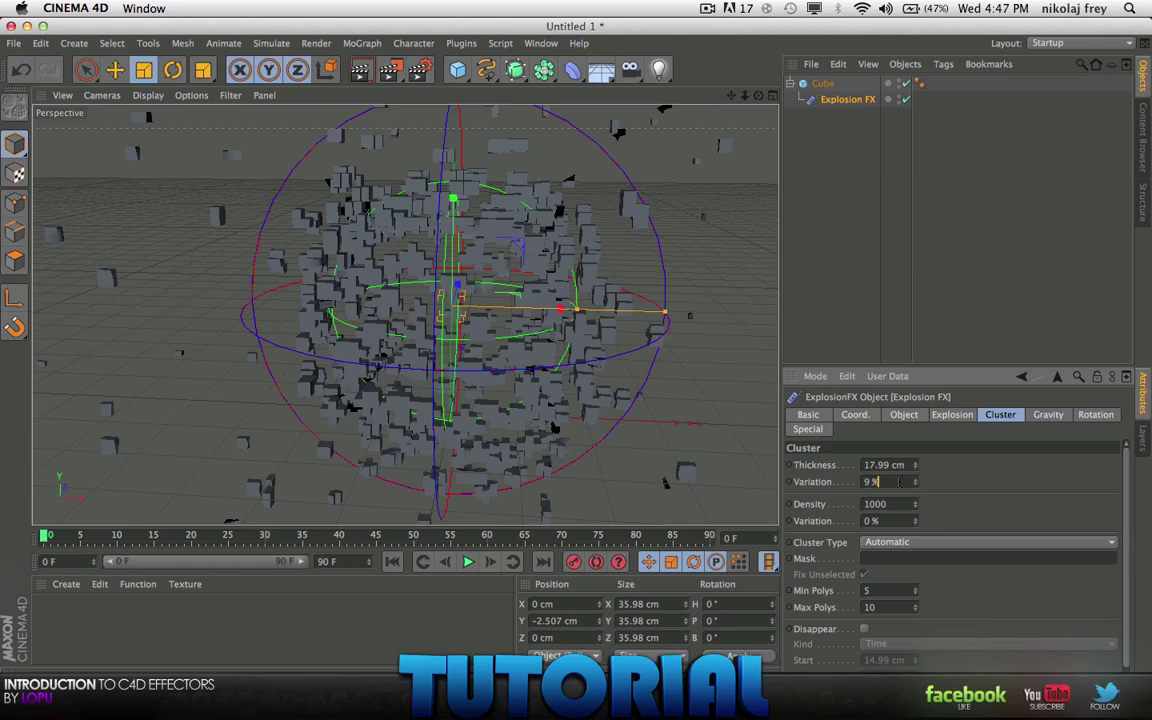
key(BackSpace)
text(100)
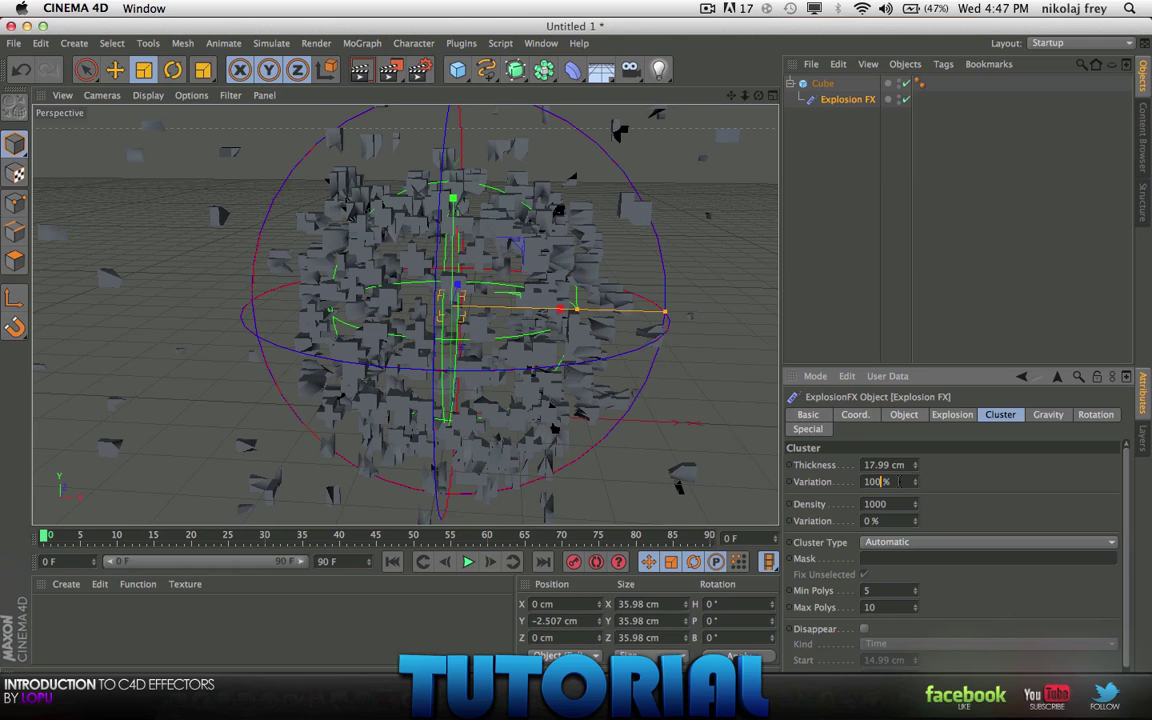
scroll(899, 482, down, 20)
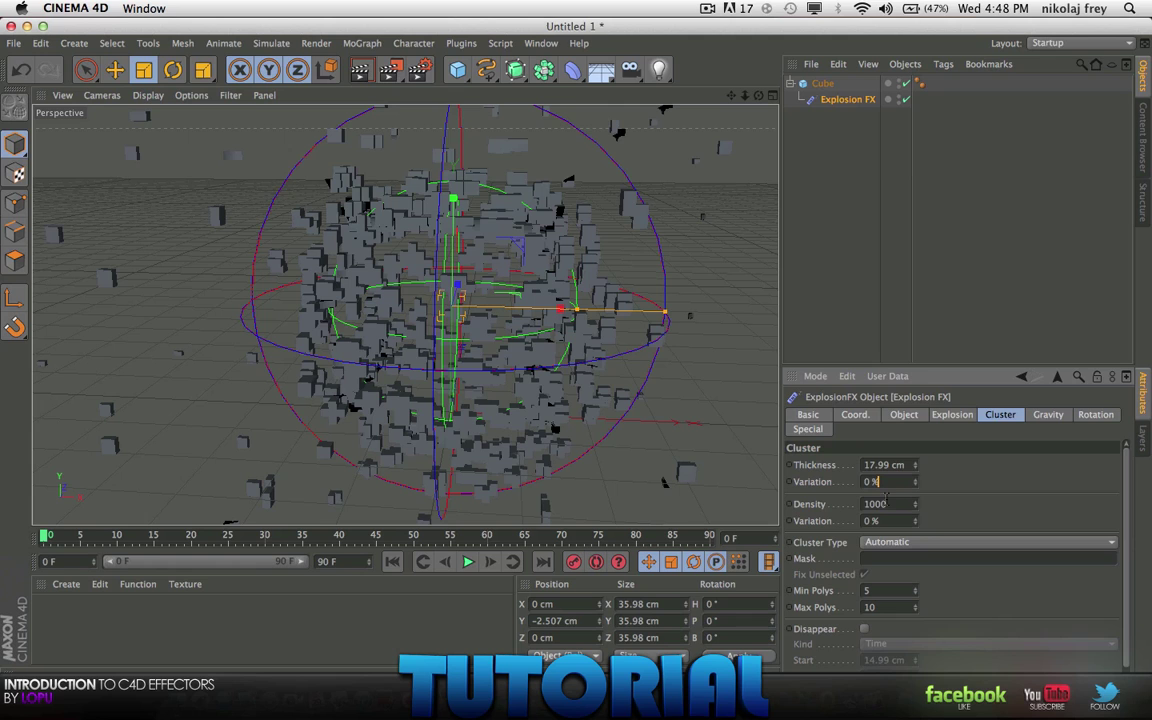
Set the cluster density to about 1033 and its variation to about 78%
click(896, 504)
scroll(897, 504, up, 20)
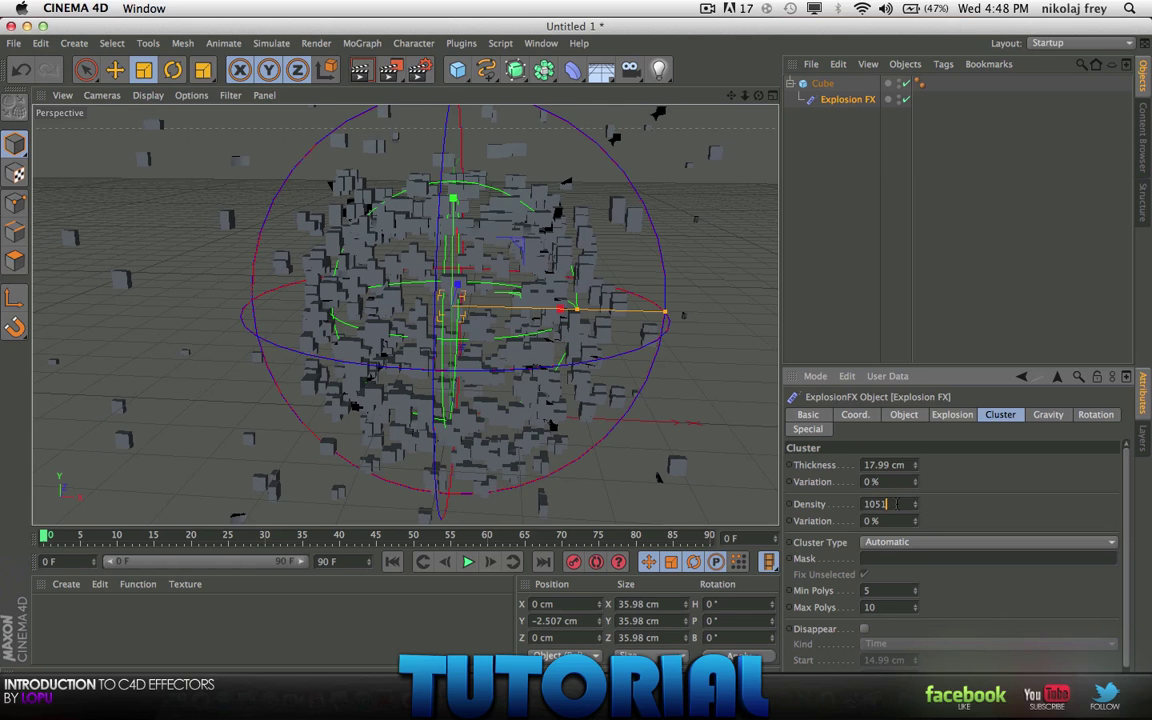
drag(897, 504, 894, 520)
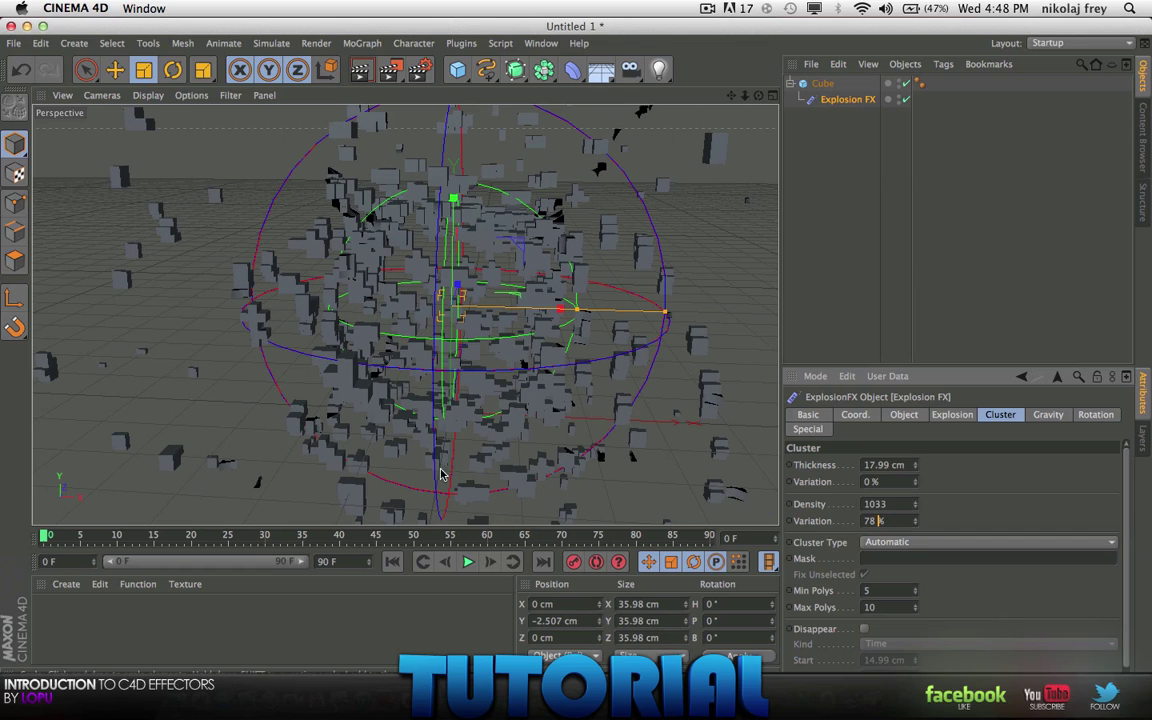
scroll(1116, 458, down, 1)
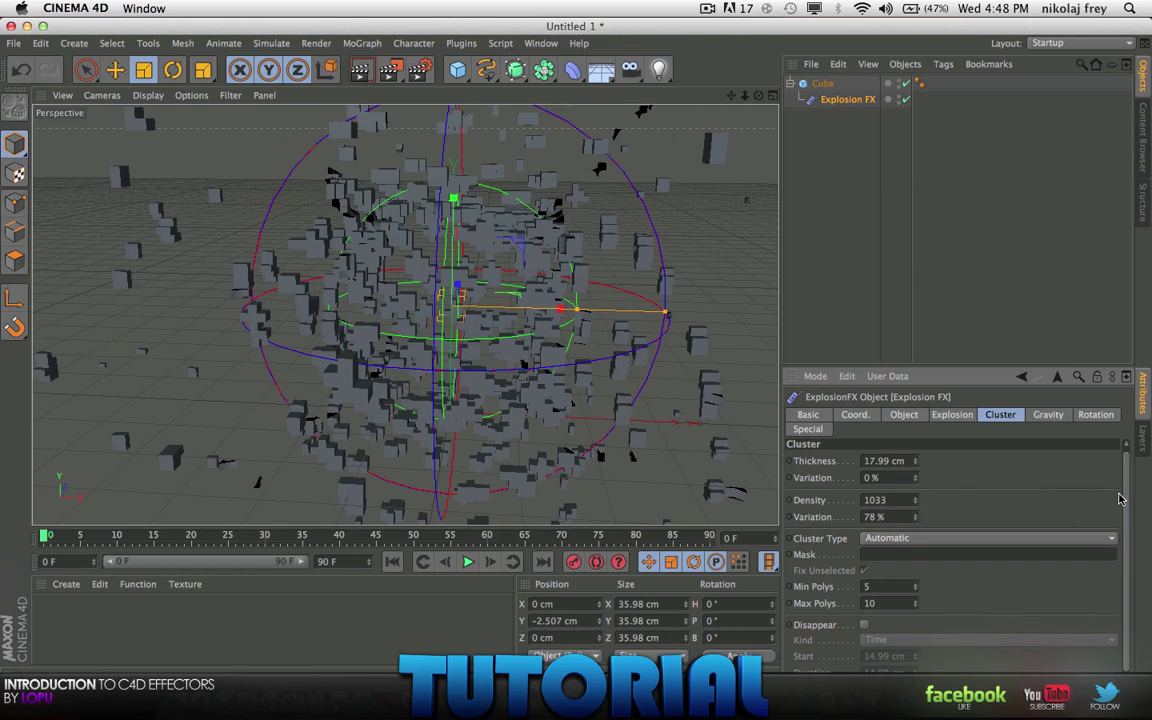
Deselect the Explosion FX deformer and review the list of available deformers without adding one
click(572, 69)
key(Delete)
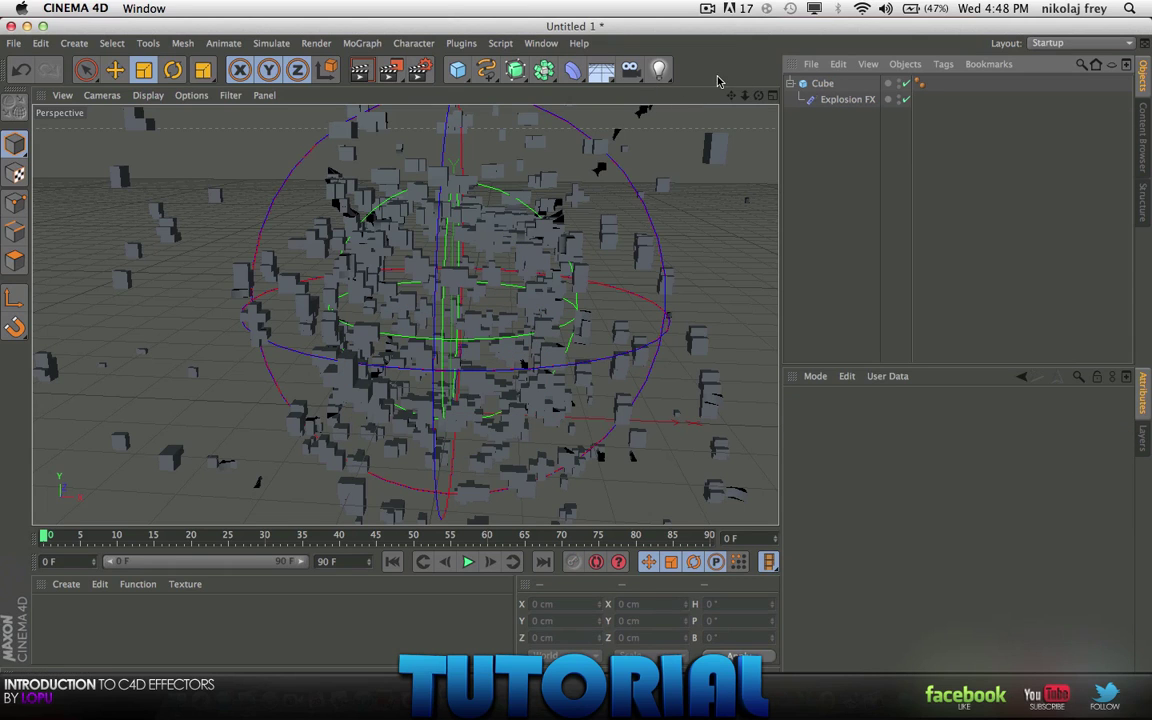
click(573, 69)
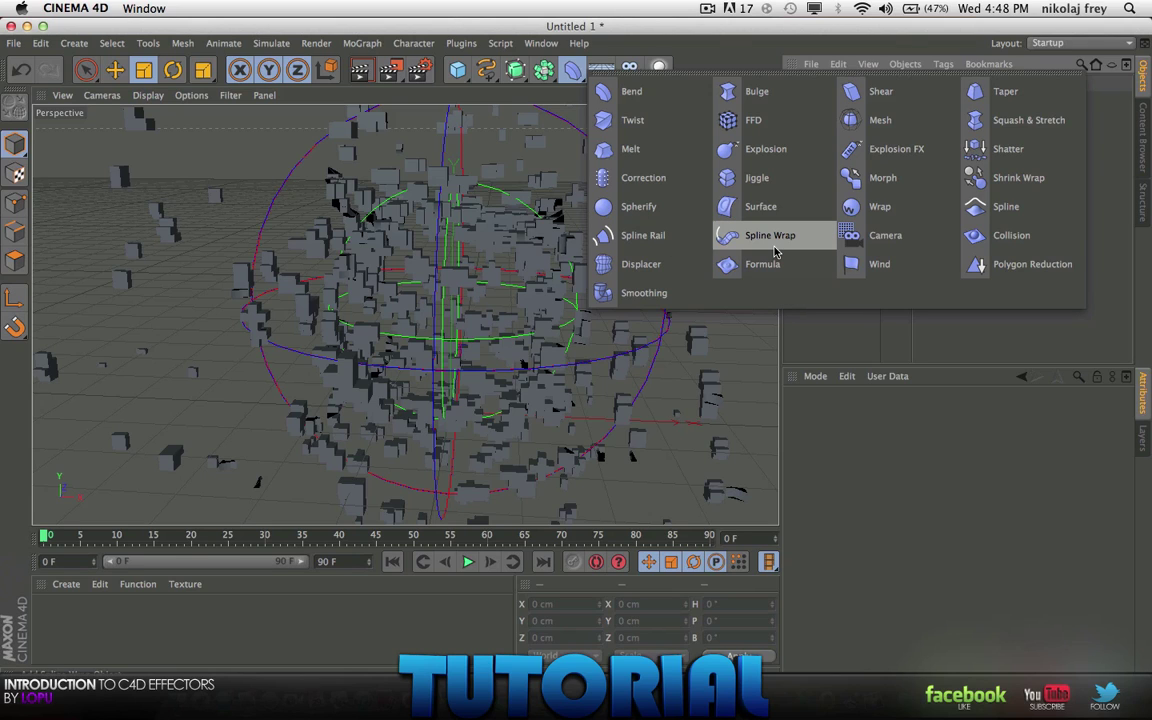
click(818, 347)
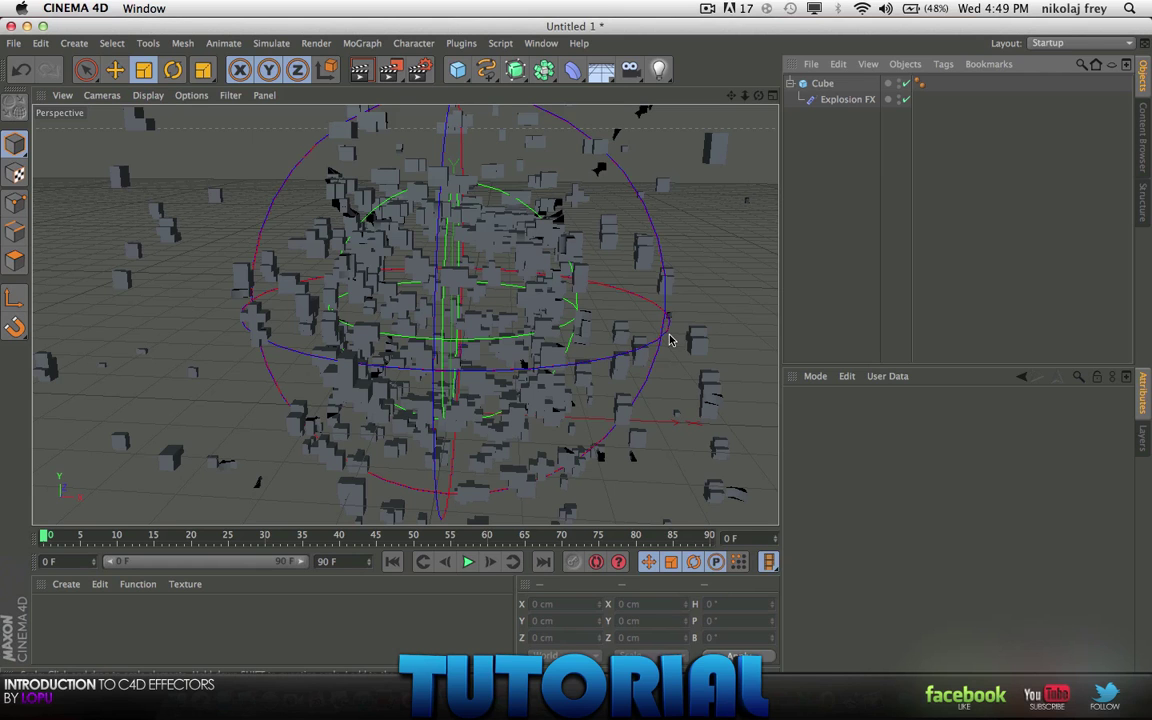
mouse_move(644, 324)
alt+middle_down()
mouse_move(615, 337)
mouse_move(610, 312)
alt+middle_up()
alt+drag(450, 280, 408, 248)
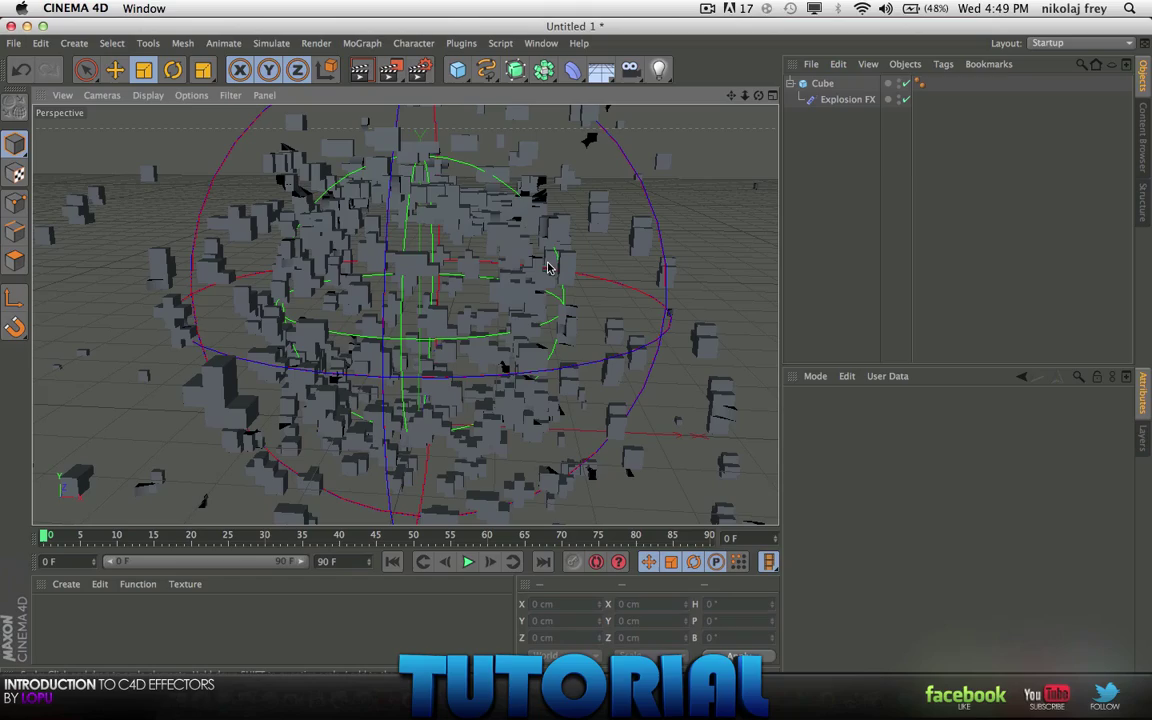
alt+drag(507, 236, 463, 211)
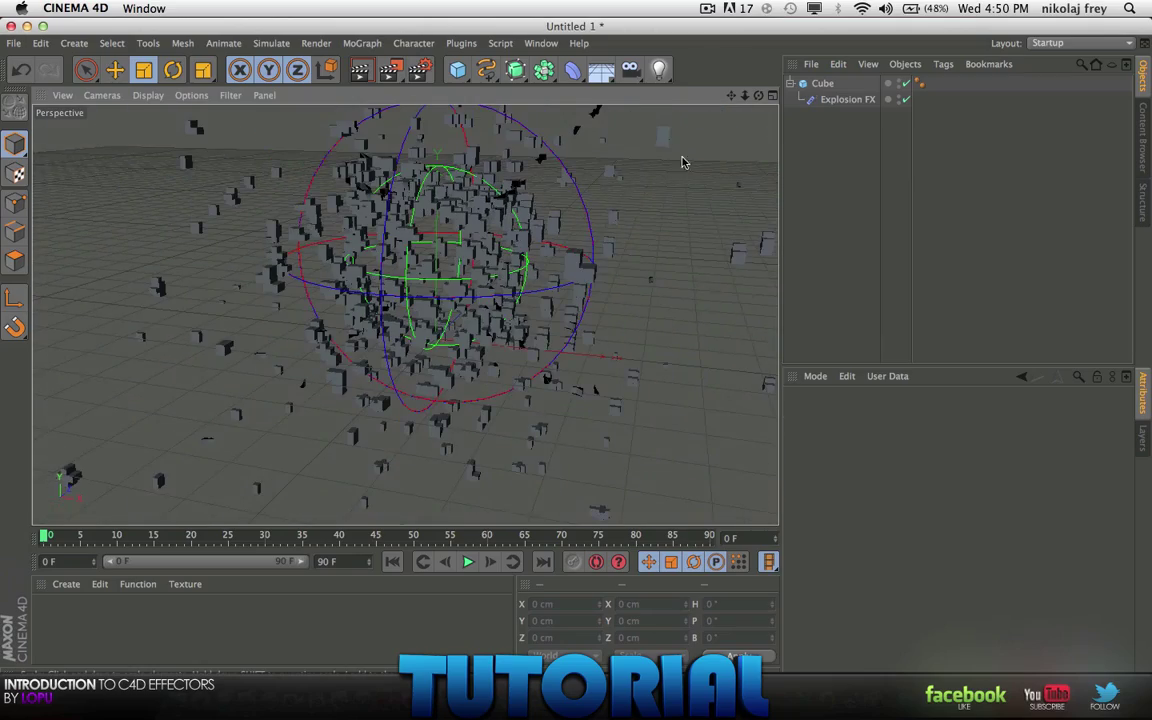
alt+drag(686, 162, 465, 198)
alt+drag(541, 173, 463, 190)
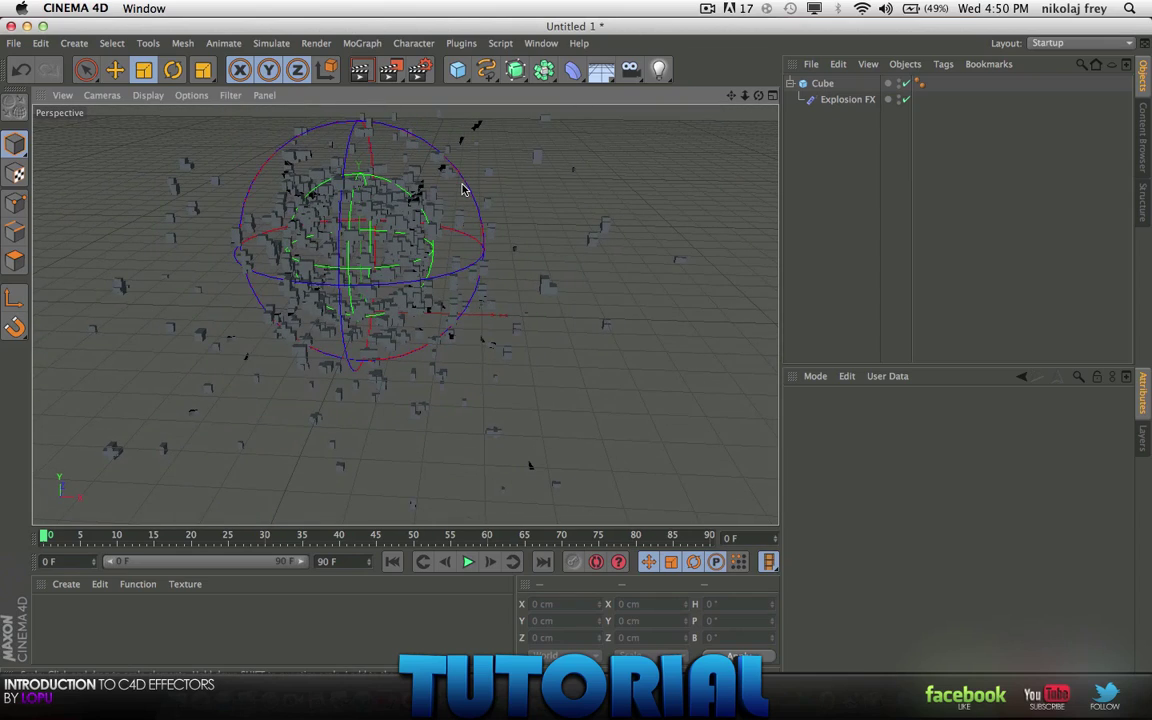